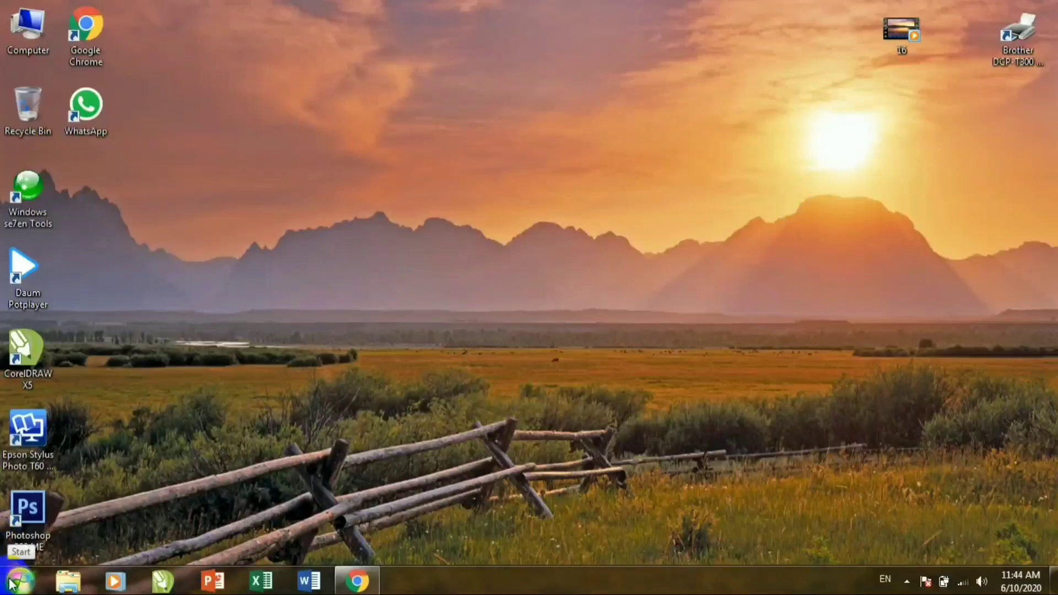
Open Folder Options from the Control Panel, view its View and Search settings, and close both windows
{"action": "left_click", "coordinate": [21, 580]}
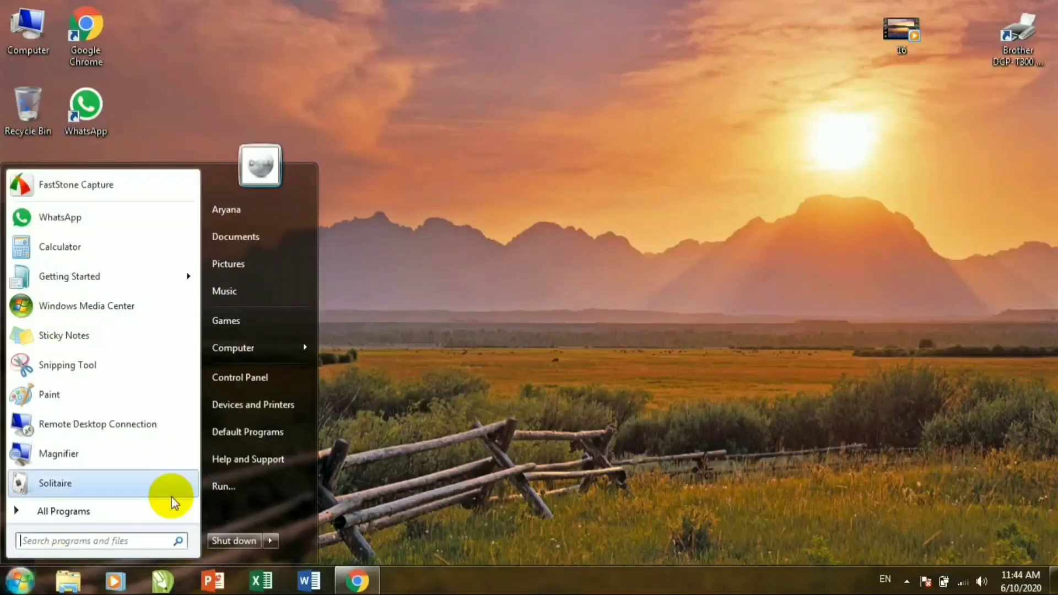
{"action": "left_click", "coordinate": [294, 380]}
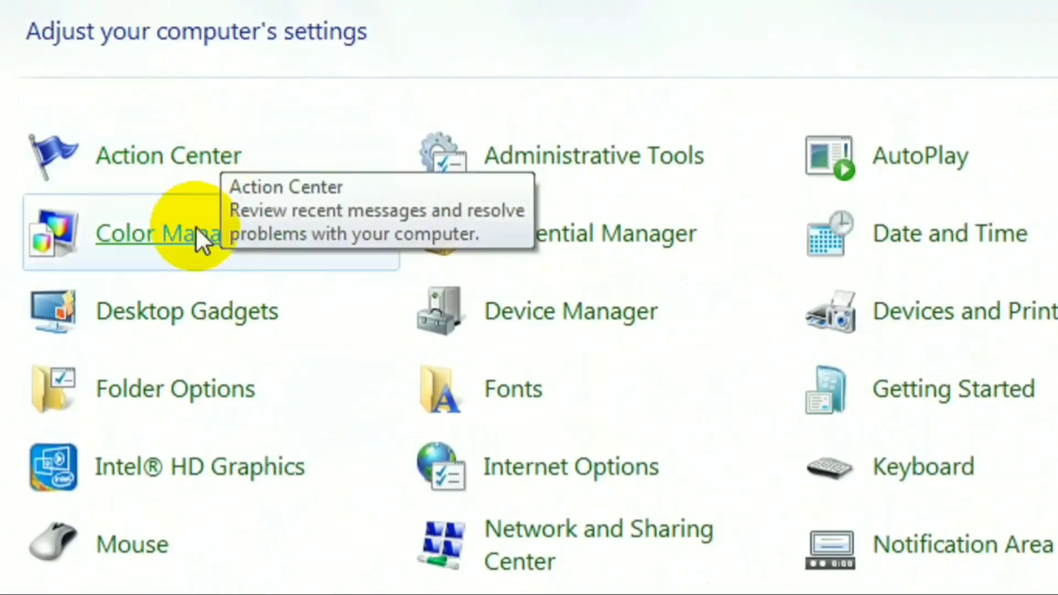
{"action": "left_click", "coordinate": [178, 400]}
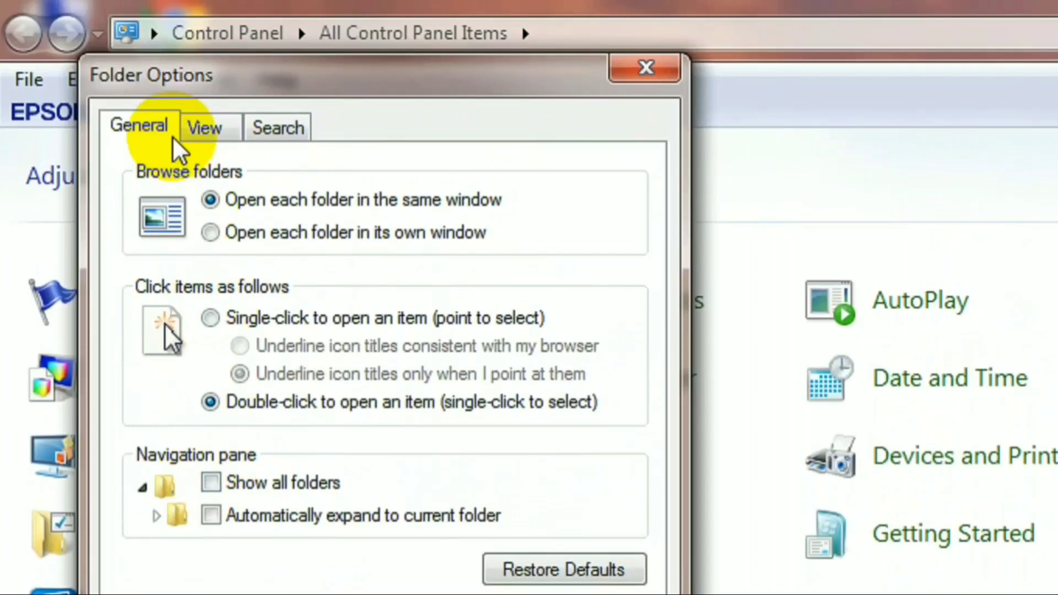
{"action": "left_click", "coordinate": [193, 128]}
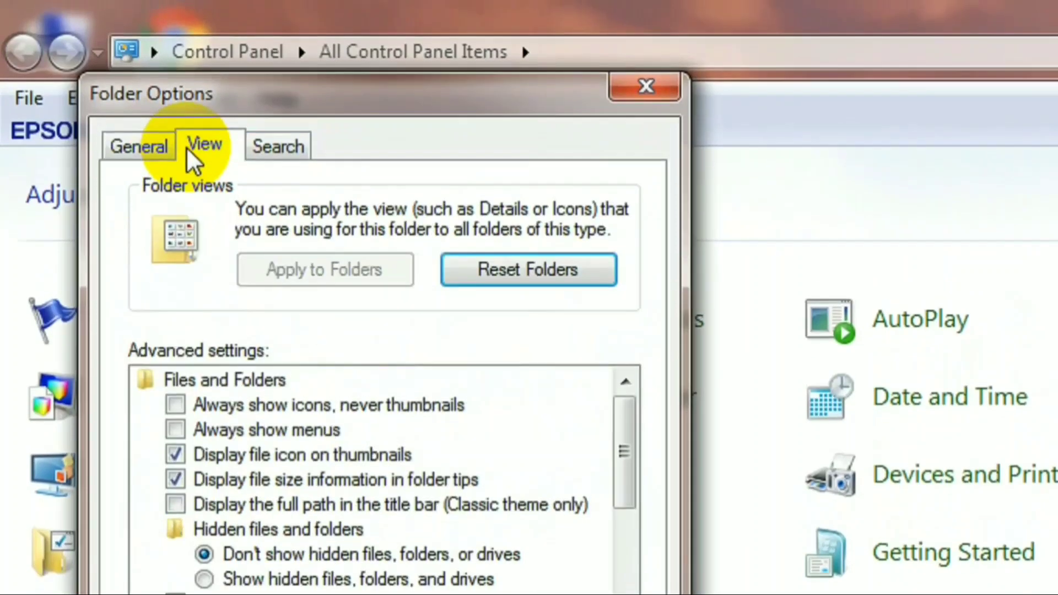
{"action": "left_click", "coordinate": [274, 160]}
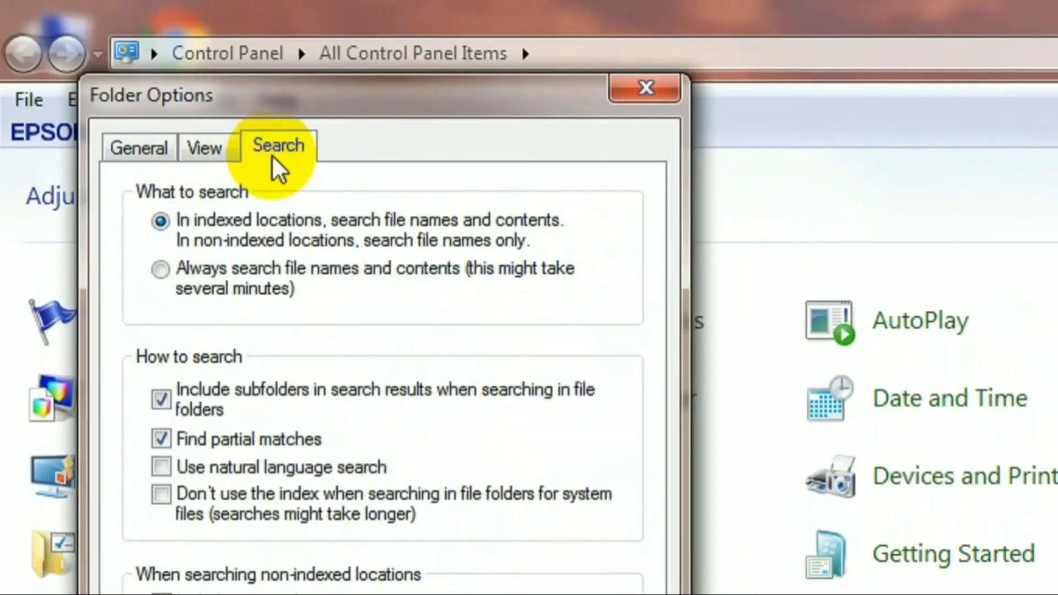
{"action": "left_click", "coordinate": [683, 115]}
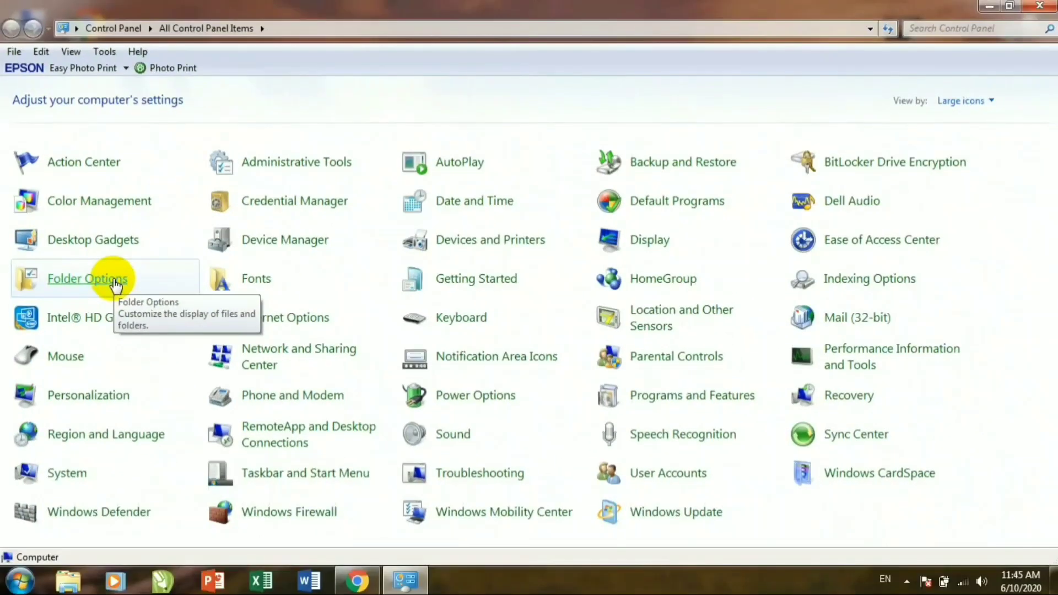
{"action": "left_click", "coordinate": [1040, 6]}
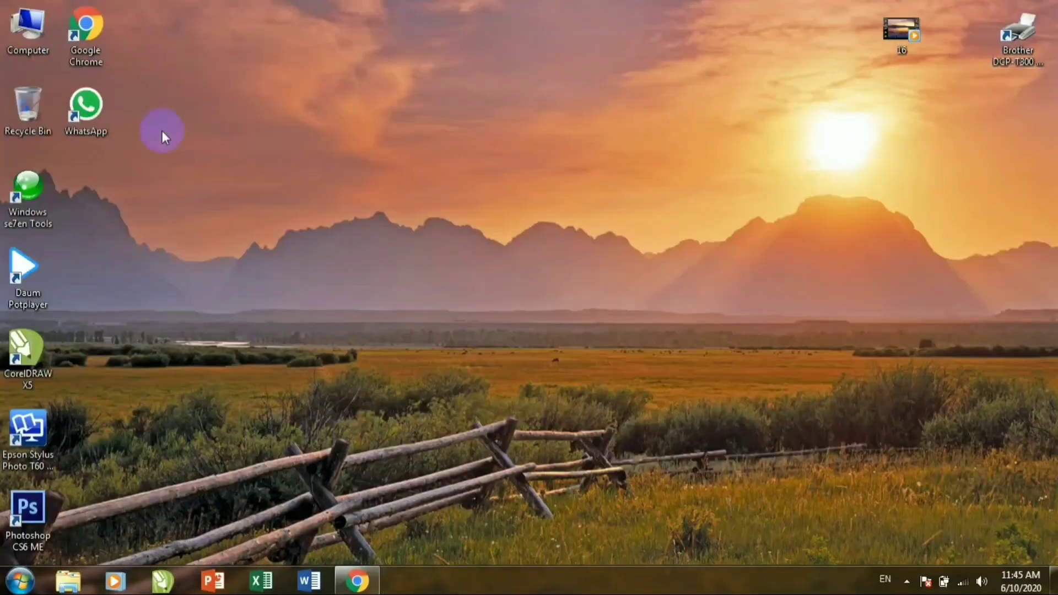
Open the Computer window's "Folder and search options" to view the General settings, and close everything
{"action": "double_click", "coordinate": [33, 48]}
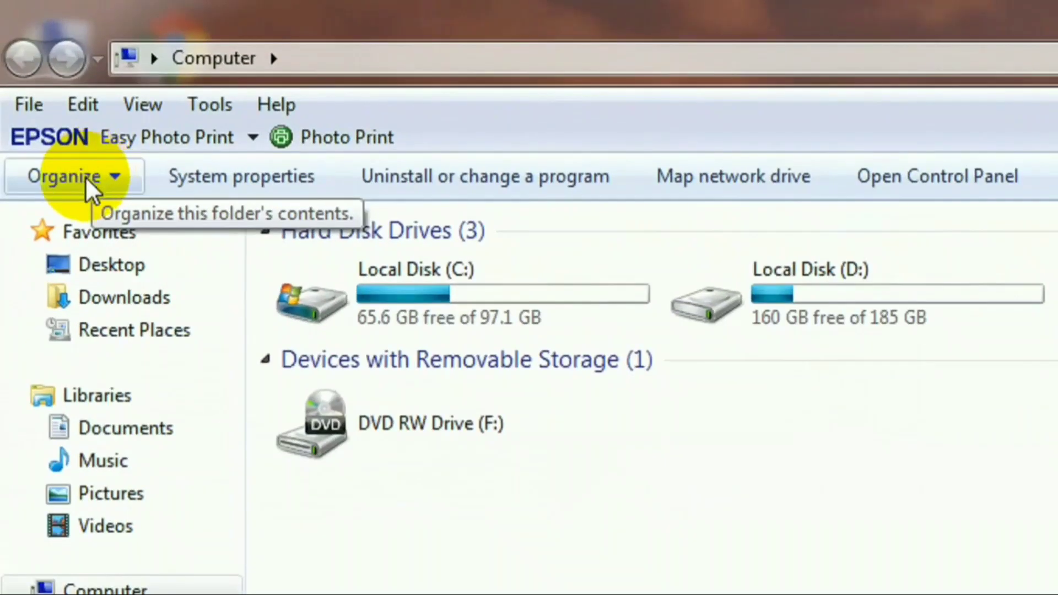
{"action": "left_click", "coordinate": [43, 87]}
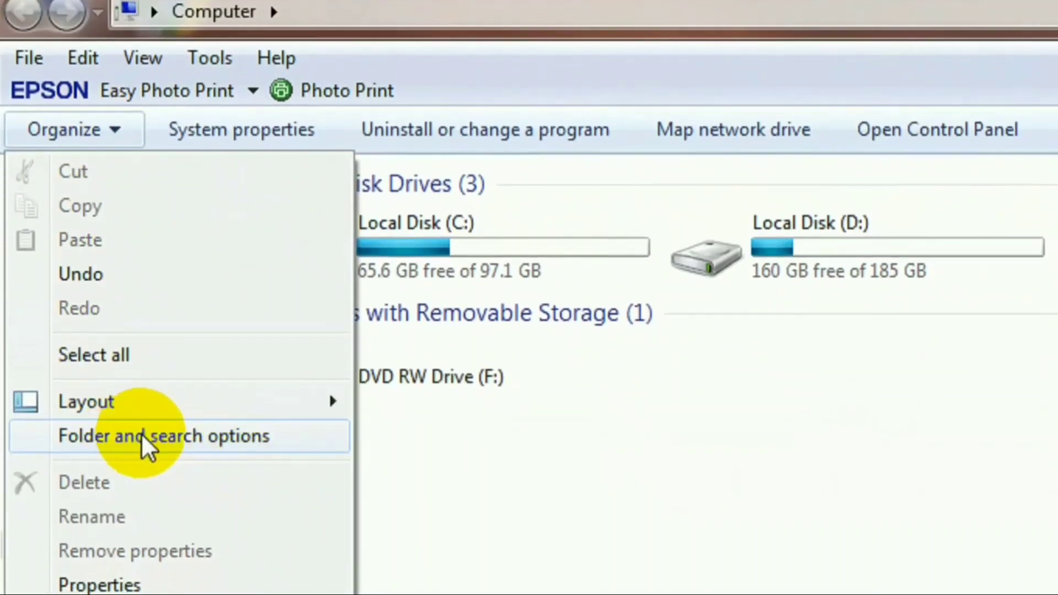
{"action": "left_click", "coordinate": [245, 444]}
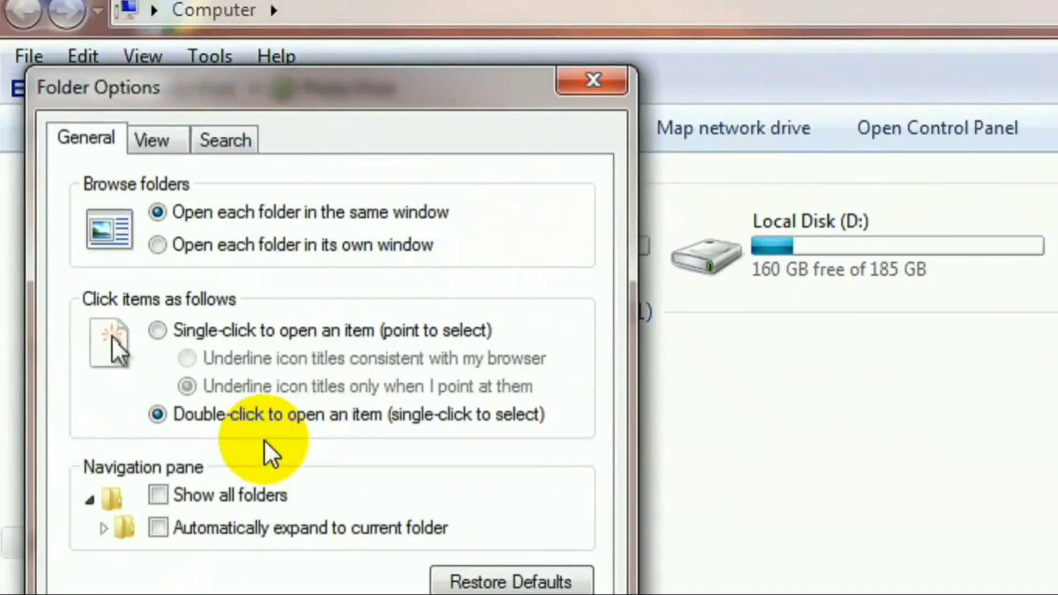
{"action": "key", "text": "Escape"}
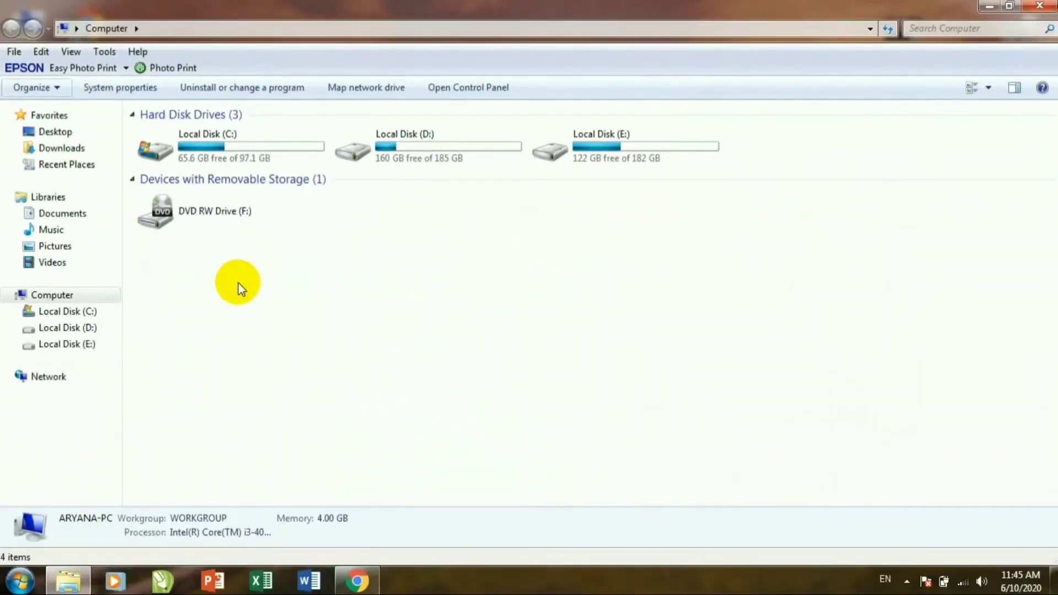
{"action": "left_click", "coordinate": [1039, 6]}
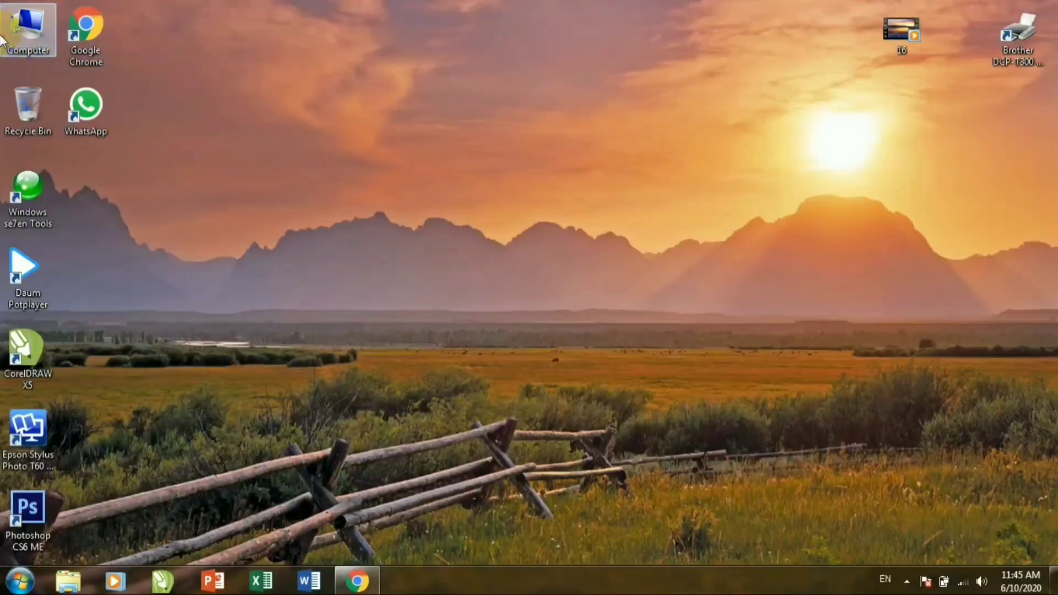
Open the Computer window again, bring up its "Folder options..." entry, and dismiss the dialog
{"action": "double_click", "coordinate": [3, 39]}
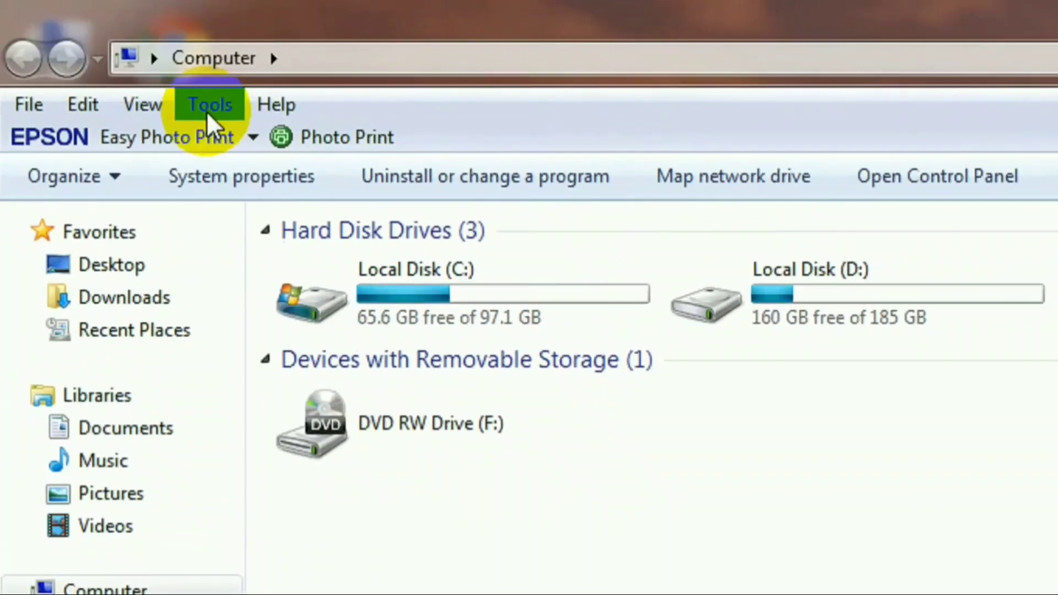
{"action": "left_click", "coordinate": [206, 108]}
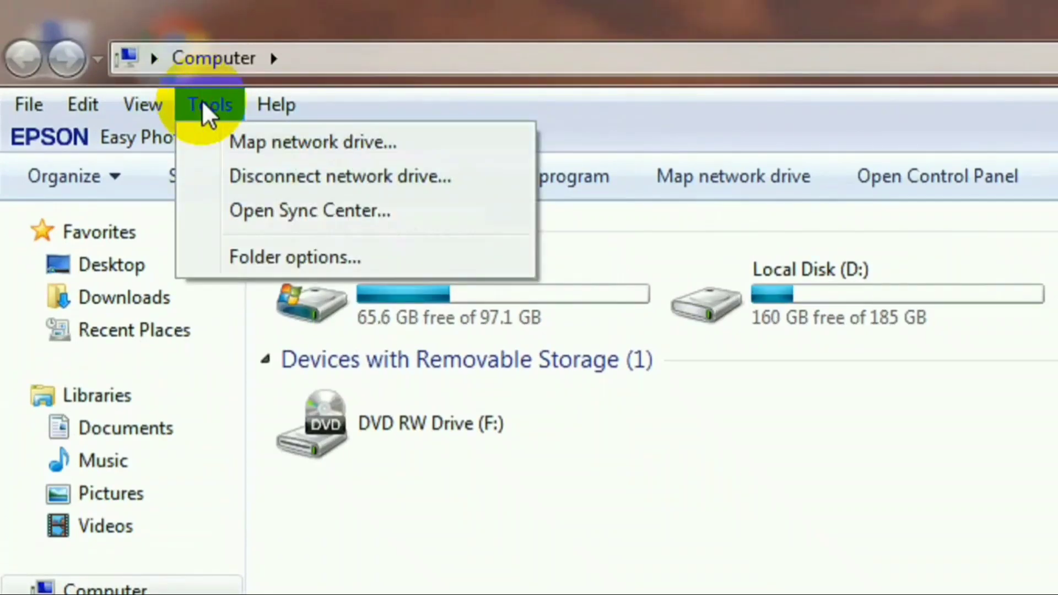
{"action": "left_click", "coordinate": [316, 256]}
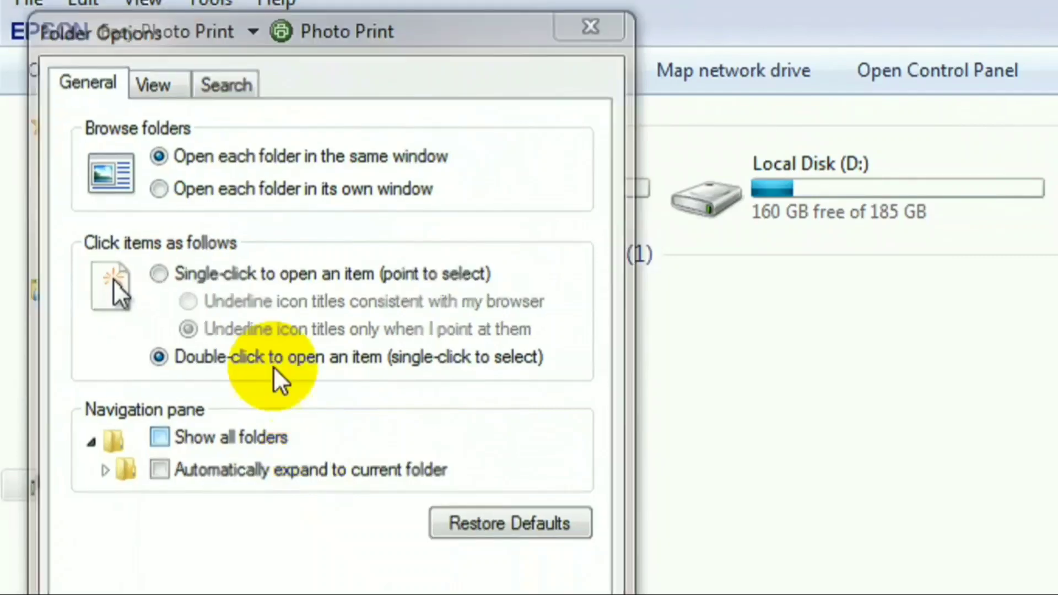
{"action": "key", "text": "Escape"}
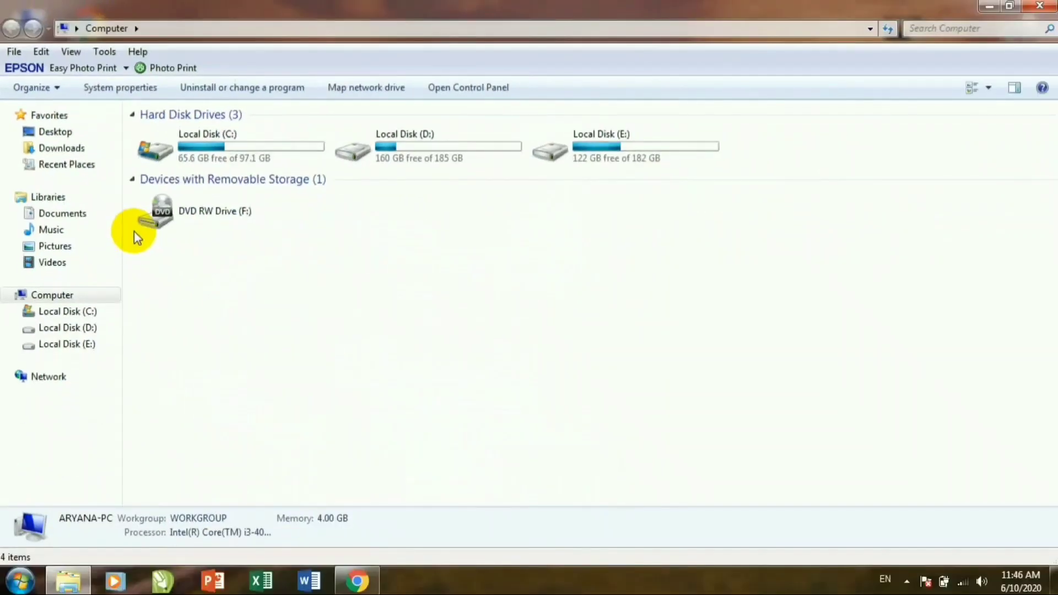
Open the Control Panel to view its list of settings, and close it again
{"action": "left_click", "coordinate": [4, 588]}
{"action": "left_click", "coordinate": [240, 374]}
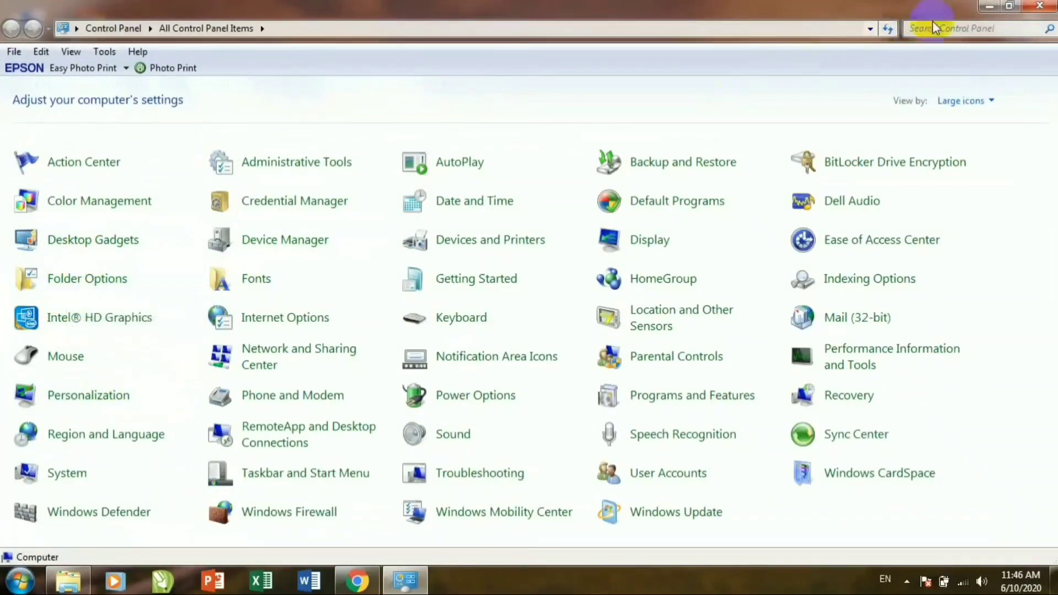
{"action": "left_click", "coordinate": [1040, 7]}
Open "Folder and search options" from the already open Computer window and close the dialog
{"action": "left_click", "coordinate": [55, 87]}
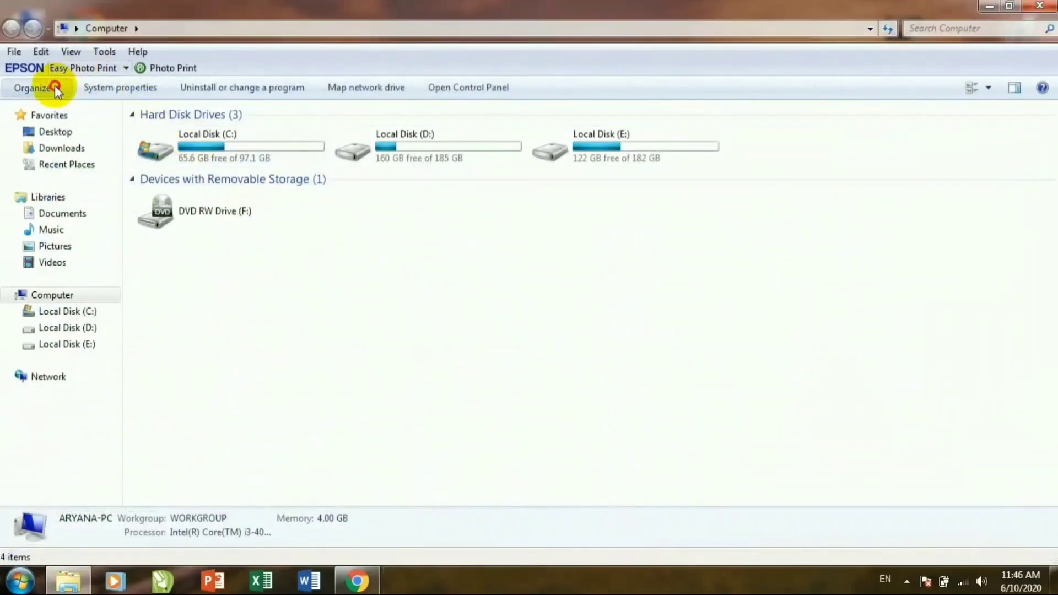
{"action": "left_click", "coordinate": [76, 241]}
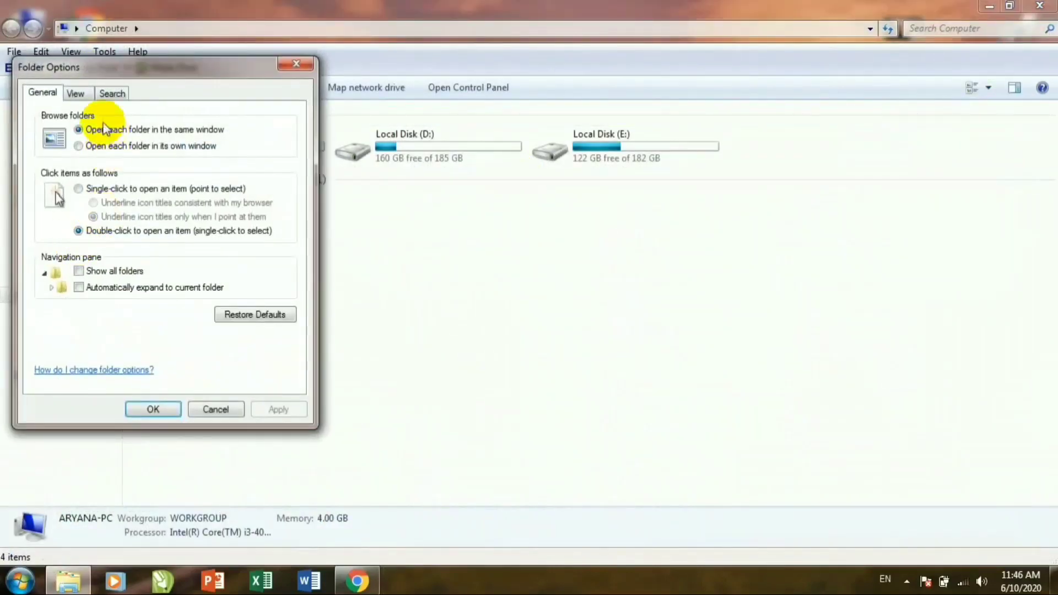
{"action": "left_click", "coordinate": [306, 67]}
Open the "Folder options..." entry in the Computer window, dismiss the dialog, and close the window
{"action": "left_click", "coordinate": [104, 51]}
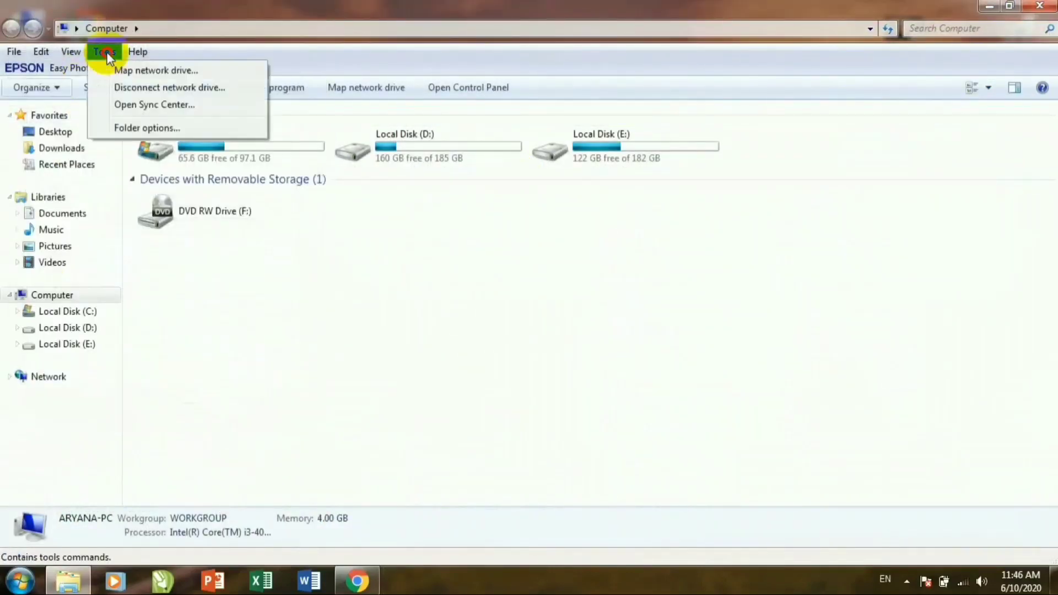
{"action": "left_click", "coordinate": [131, 132]}
{"action": "key", "text": "Escape"}
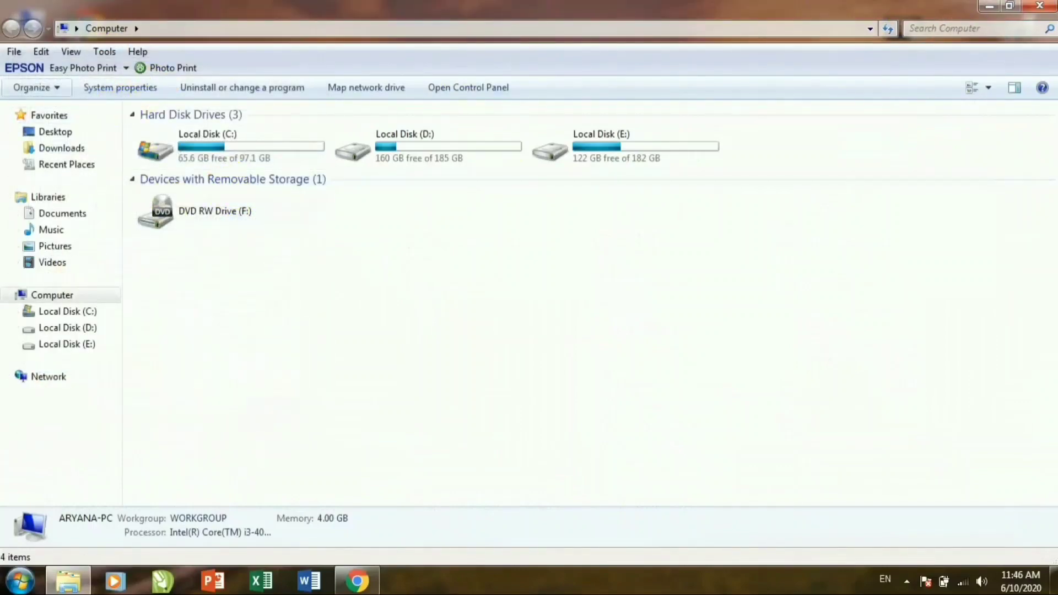
{"action": "left_click", "coordinate": [1040, 6]}
Open Folder Options through the Control Panel, view its Browse folders setting on the bare desktop, and close the dialog
{"action": "left_click", "coordinate": [19, 581]}
{"action": "left_click", "coordinate": [286, 388]}
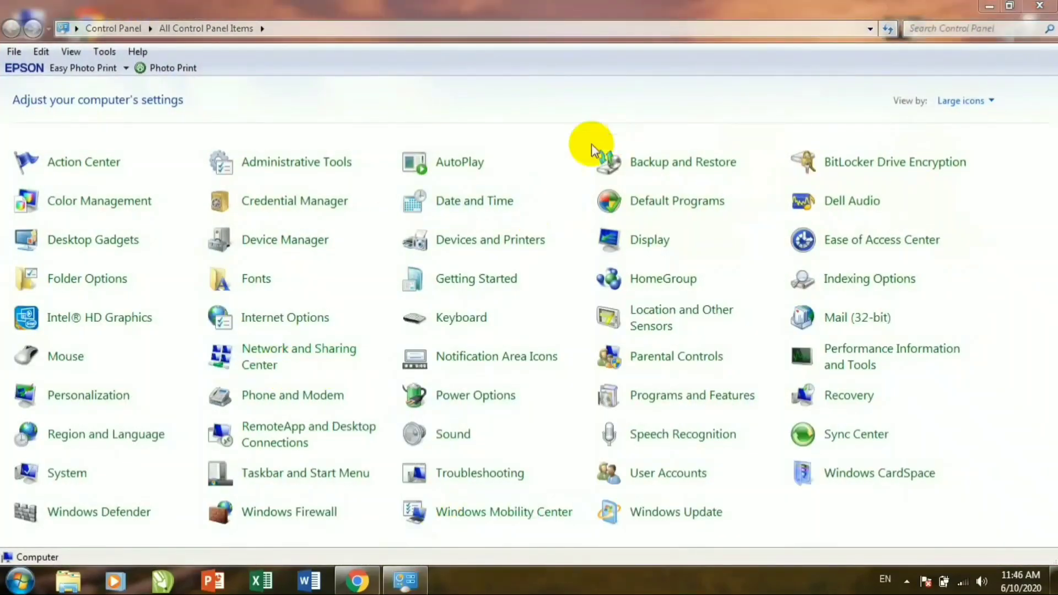
{"action": "left_click", "coordinate": [55, 279]}
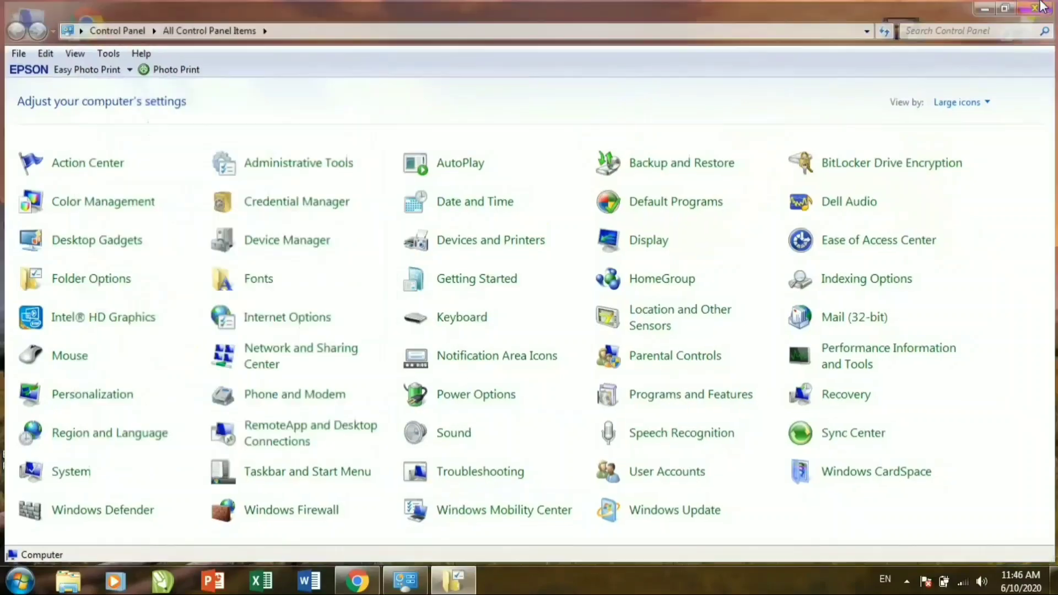
{"action": "left_click", "coordinate": [1042, 6]}
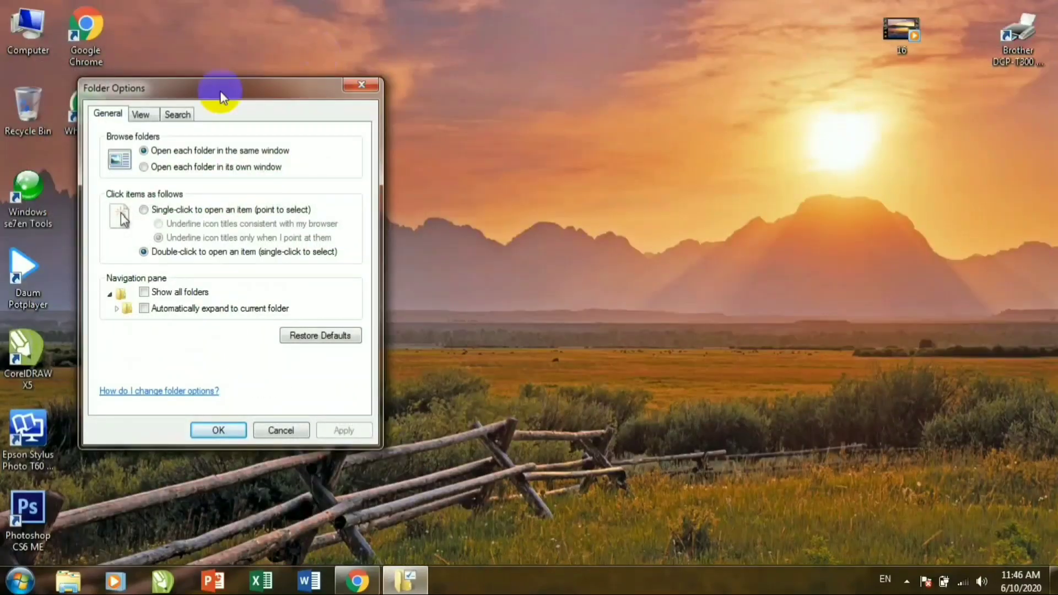
{"action": "left_click_drag", "start_coordinate": [217, 88], "coordinate": [322, 49]}
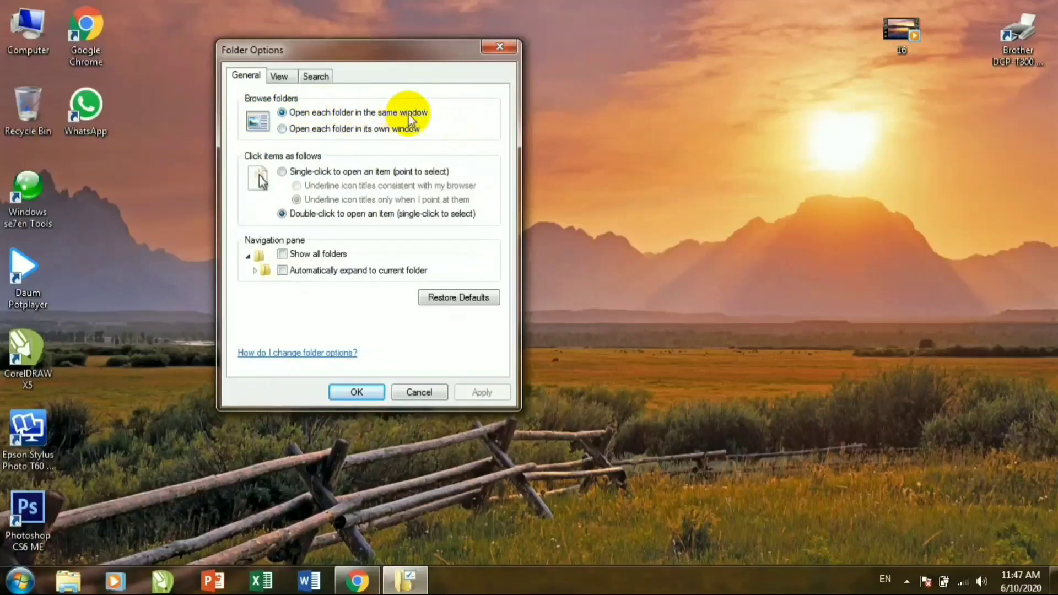
{"action": "left_click", "coordinate": [500, 46]}
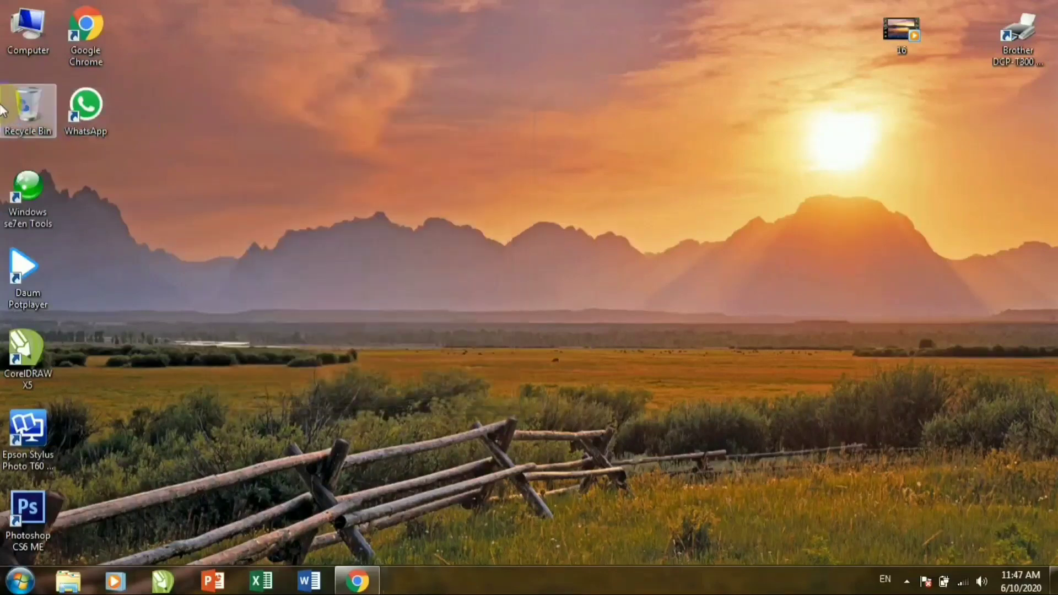
Open the Computer window, move and shrink it as a floating window, and maximize it again before closing it
{"action": "double_click", "coordinate": [27, 28]}
{"action": "double_click", "coordinate": [380, 9]}
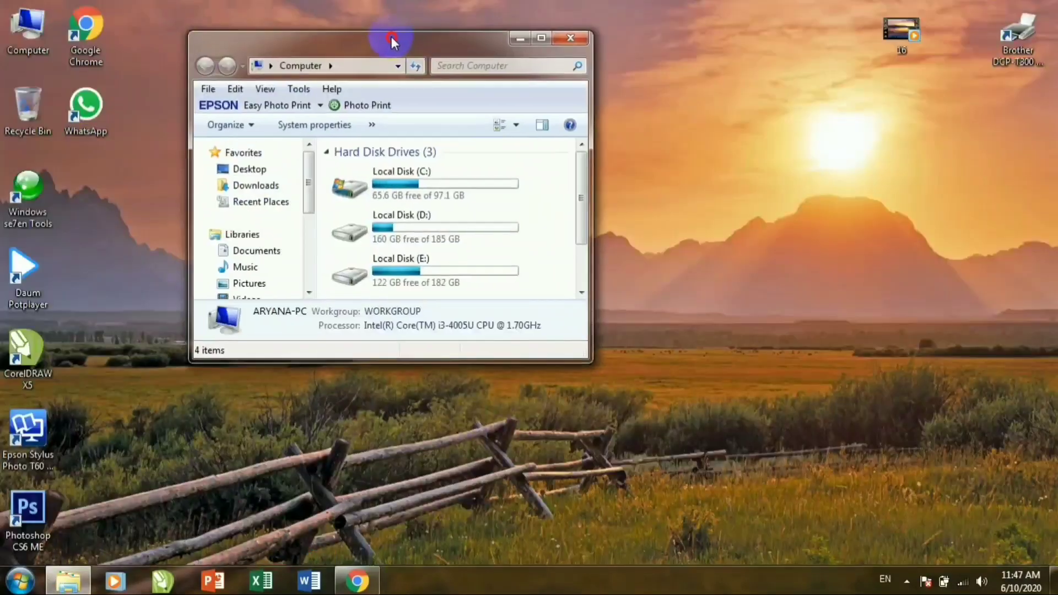
{"action": "left_click_drag", "start_coordinate": [374, 65], "coordinate": [435, 77]}
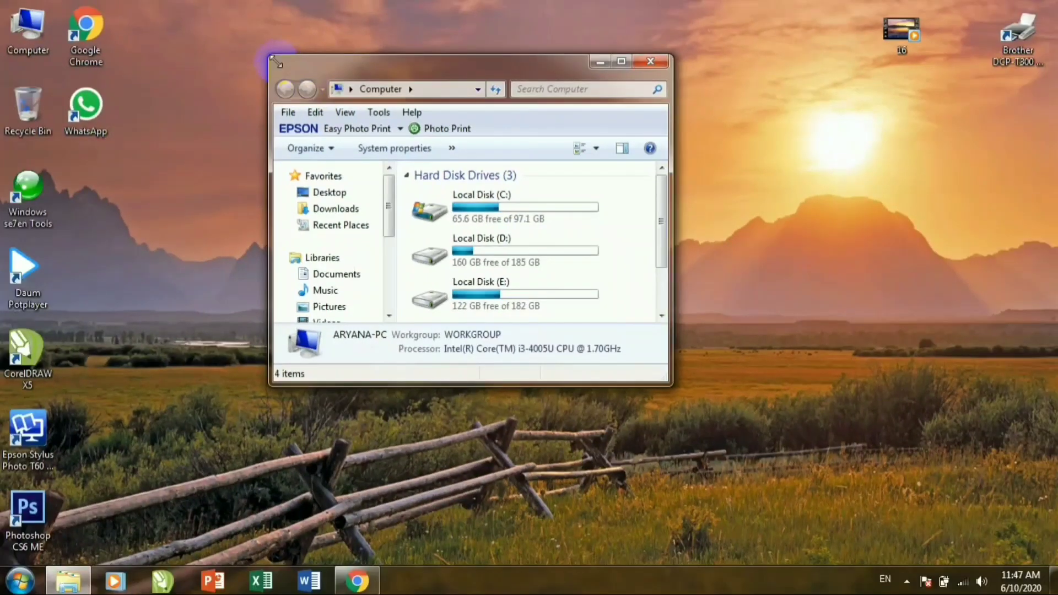
{"action": "left_click_drag", "start_coordinate": [266, 56], "coordinate": [343, 130]}
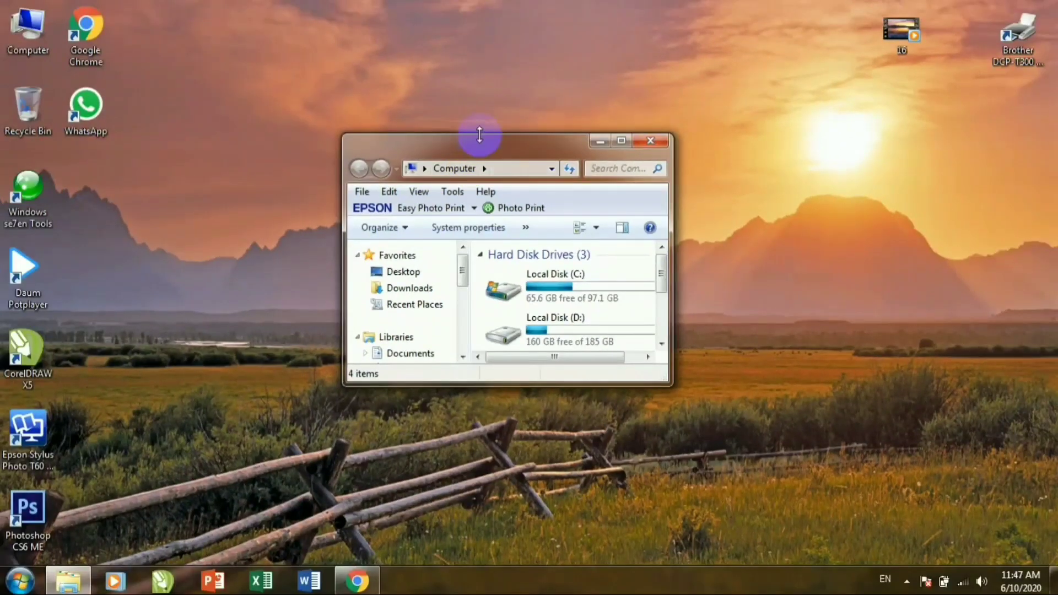
{"action": "double_click", "coordinate": [479, 72]}
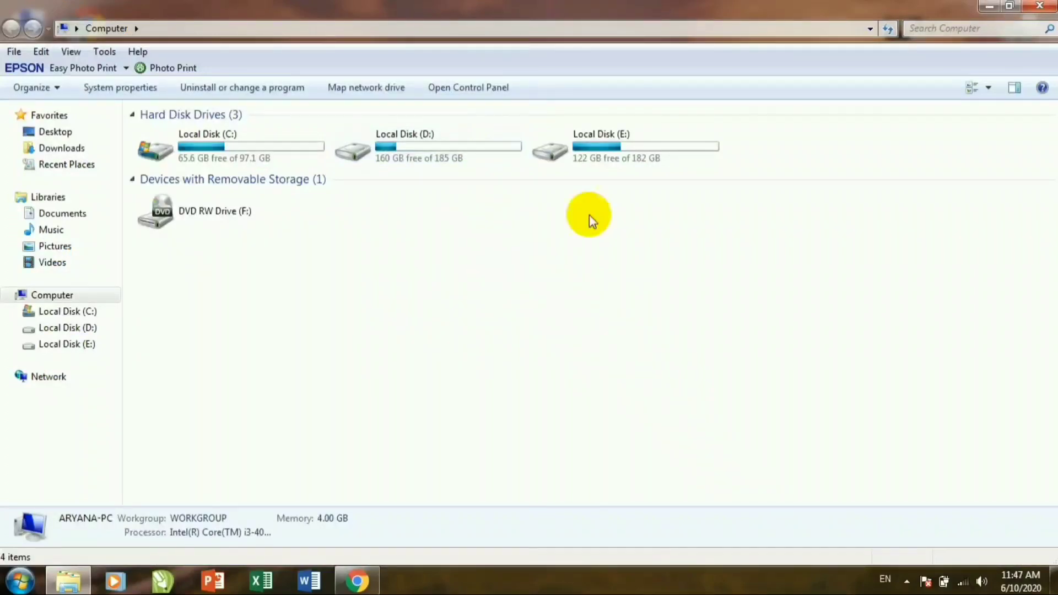
{"action": "key", "text": "alt+F4"}
Reopen the Computer window to view the Browse folders choices in "Folder and search options", and close both
{"action": "double_click", "coordinate": [16, 54]}
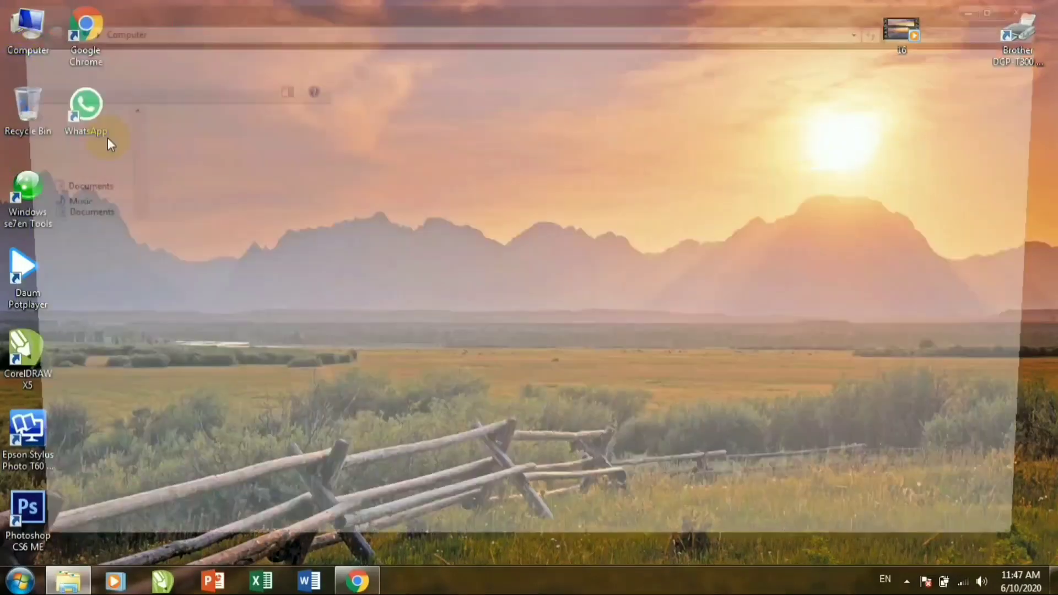
{"action": "left_click", "coordinate": [45, 82]}
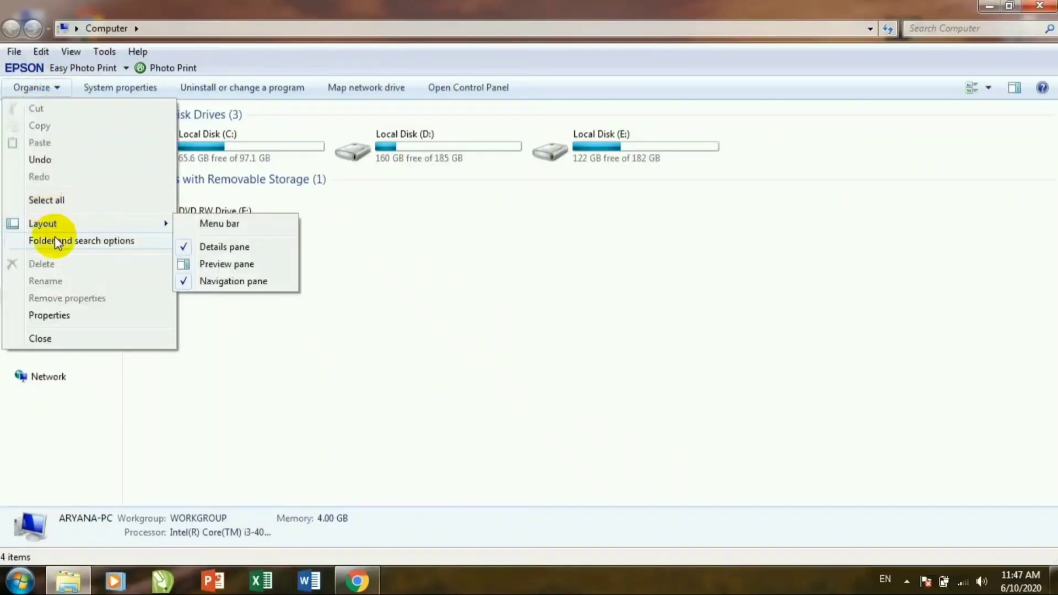
{"action": "left_click", "coordinate": [66, 239]}
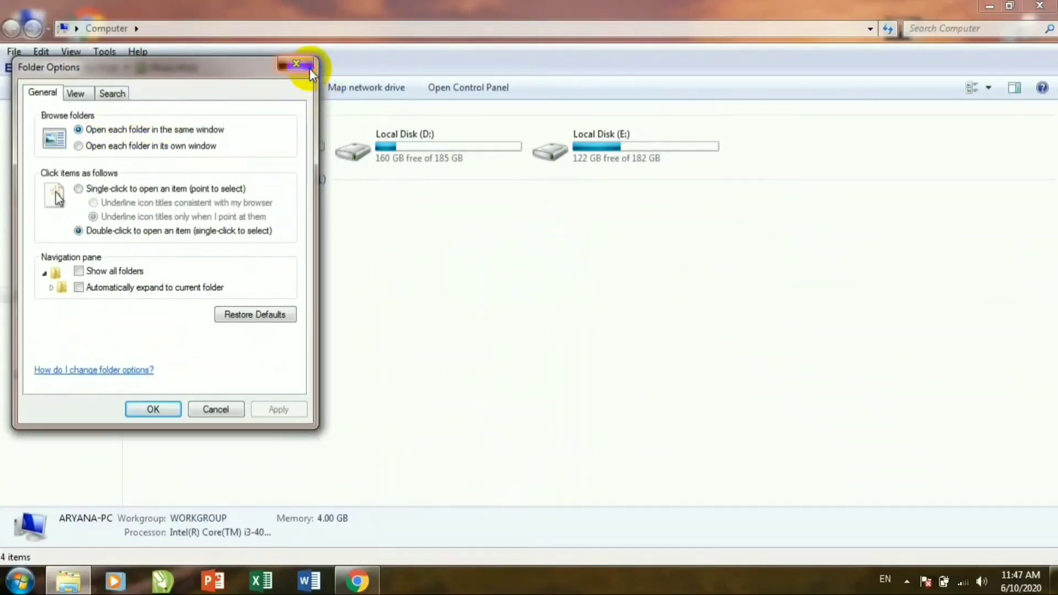
{"action": "left_click", "coordinate": [309, 68]}
{"action": "left_click", "coordinate": [1040, 6]}
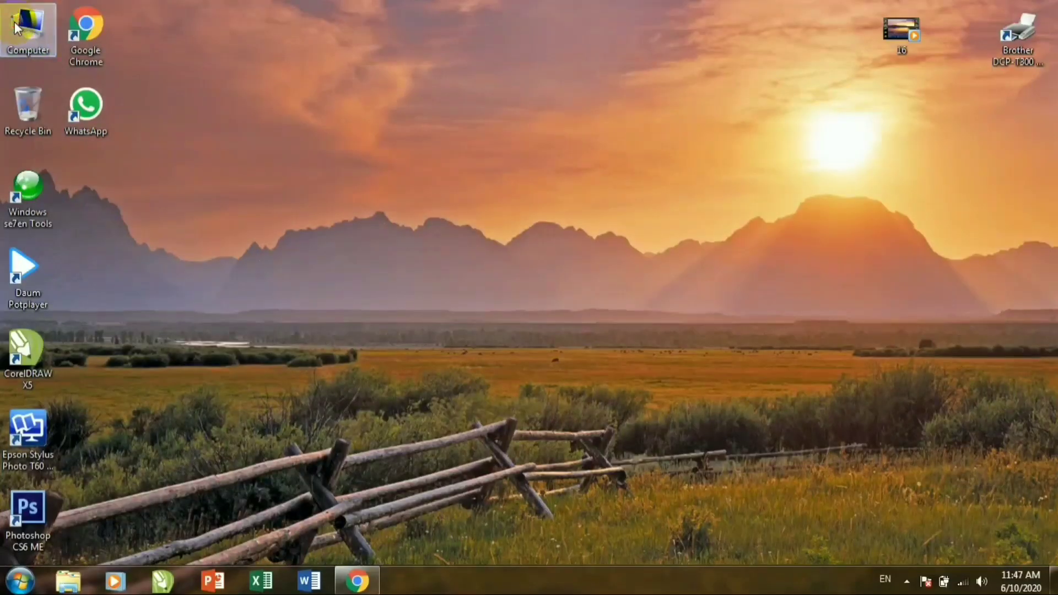
Open Local Disk (D:) from the Computer window to view its folders
{"action": "double_click", "coordinate": [16, 27]}
{"action": "double_click", "coordinate": [432, 150]}
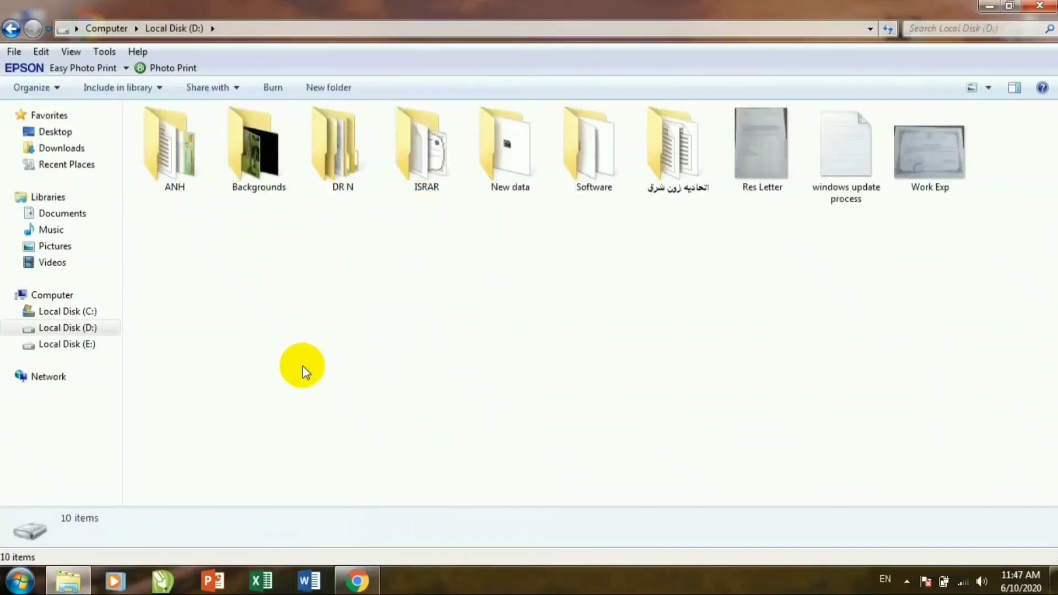
Open the Software folder and its Fonts subfolder, float and re-maximize the window to show that it is a single one, and close it
{"action": "double_click", "coordinate": [607, 158]}
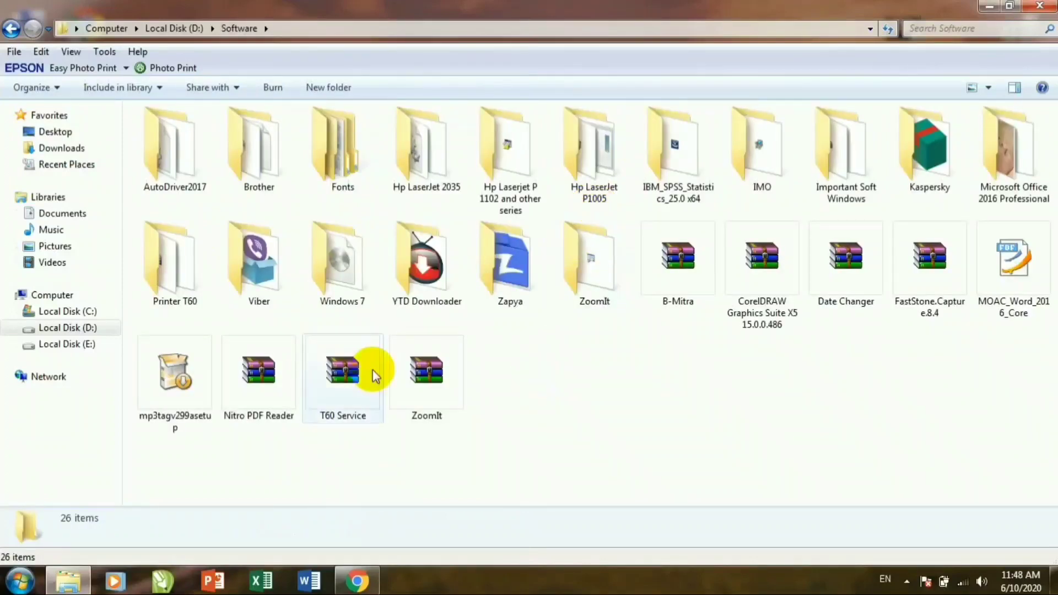
{"action": "double_click", "coordinate": [325, 141]}
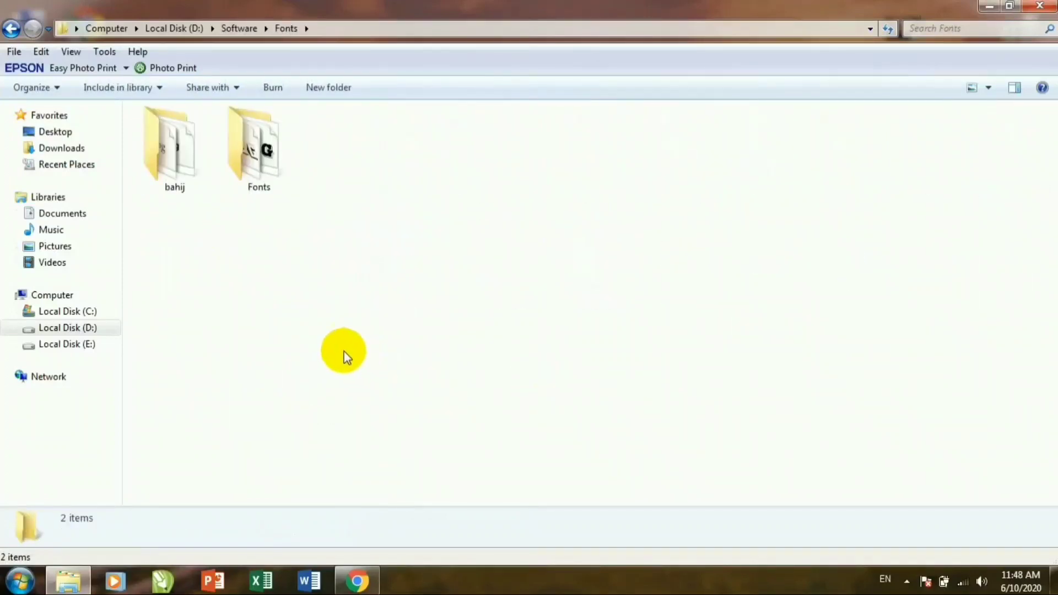
{"action": "left_click_drag", "start_coordinate": [458, 8], "coordinate": [411, 94]}
{"action": "double_click", "coordinate": [411, 94]}
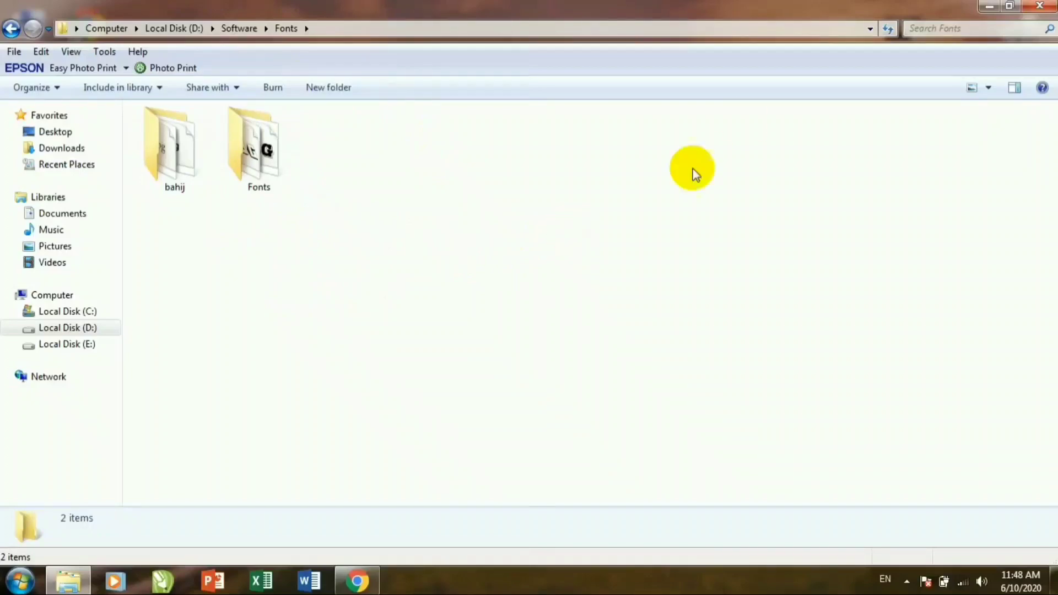
{"action": "left_click", "coordinate": [1032, 7]}
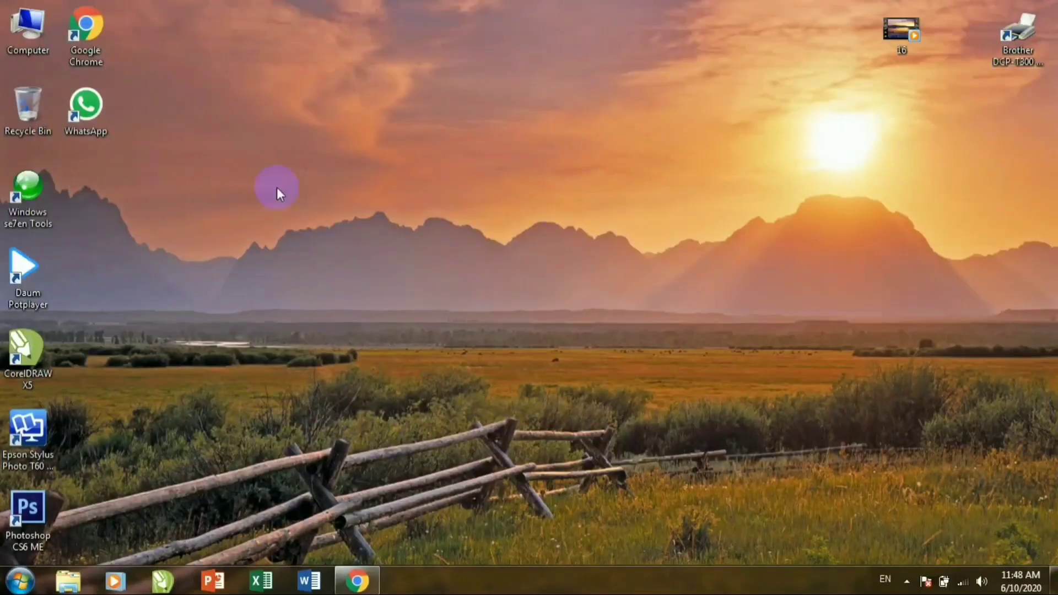
Reopen the Computer window and set Browse folders in "Folder and search options" to "Open each folder in its own window"
{"action": "double_click", "coordinate": [32, 38]}
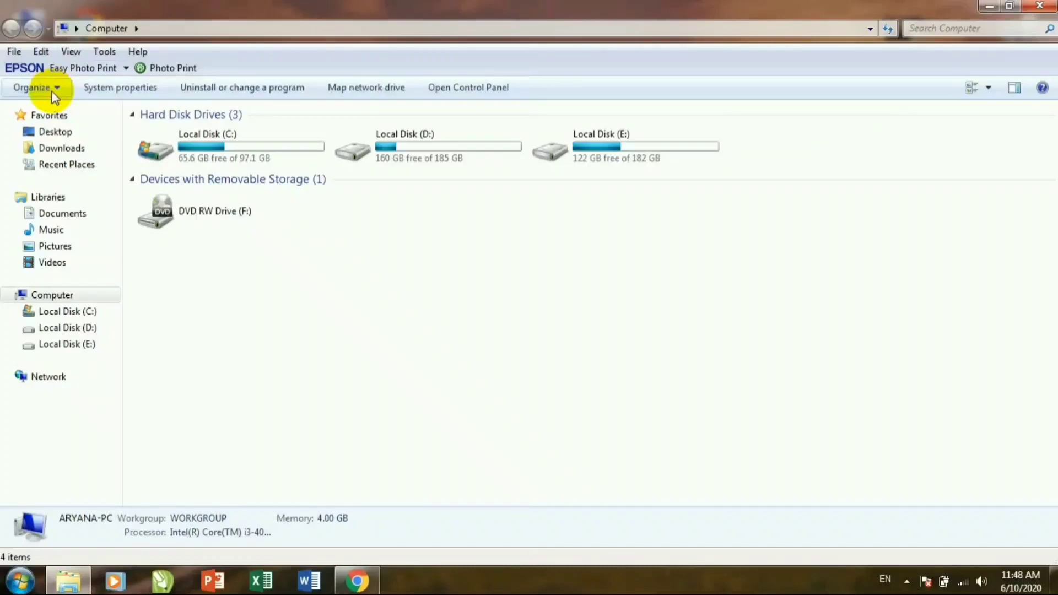
{"action": "left_click", "coordinate": [52, 89]}
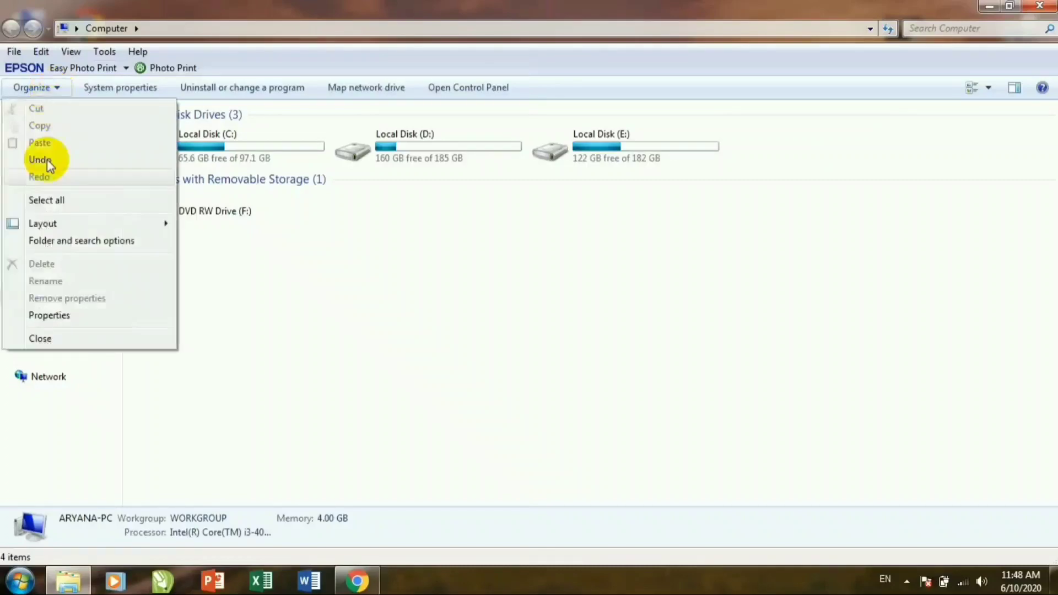
{"action": "left_click", "coordinate": [58, 239]}
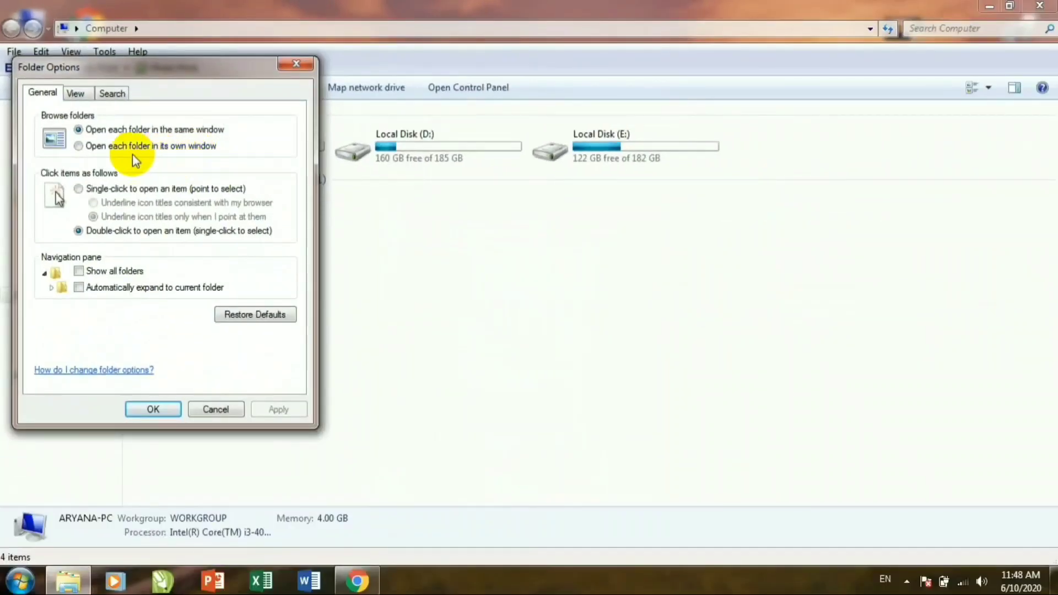
{"action": "left_click", "coordinate": [112, 148]}
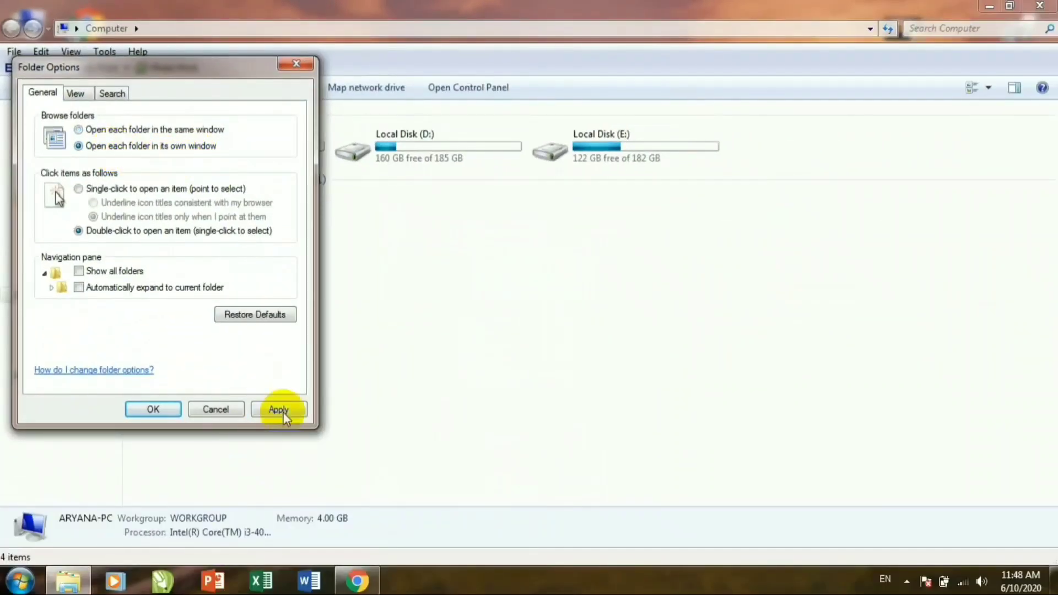
{"action": "left_click", "coordinate": [272, 409]}
{"action": "left_click", "coordinate": [126, 414]}
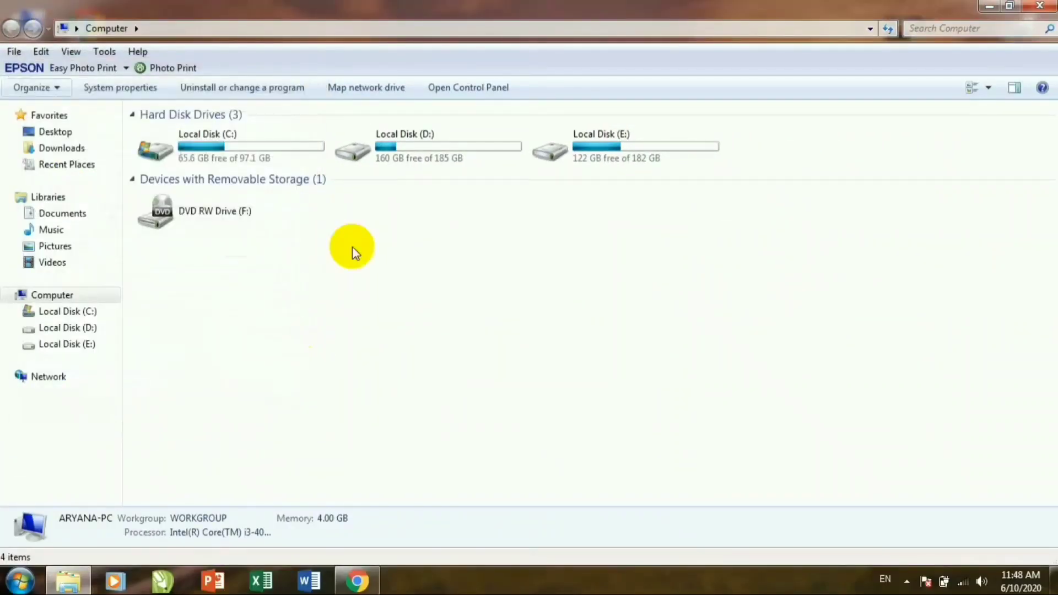
Open Local Disk (D:), the Software folder, its Fonts folder and the inner Fonts folder one after another
{"action": "left_click", "coordinate": [414, 160]}
{"action": "double_click", "coordinate": [414, 160]}
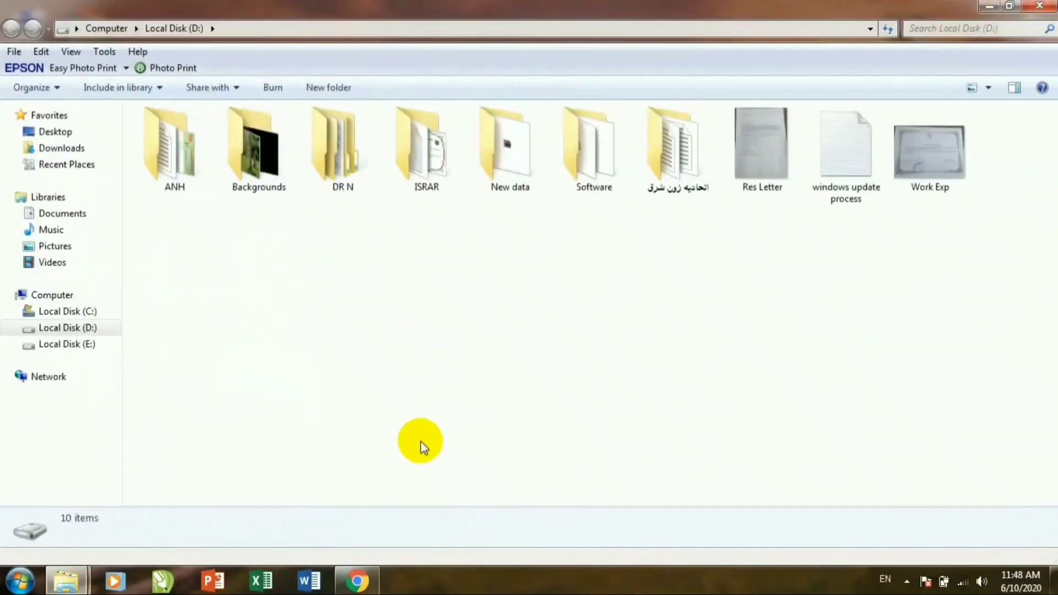
{"action": "double_click", "coordinate": [590, 130]}
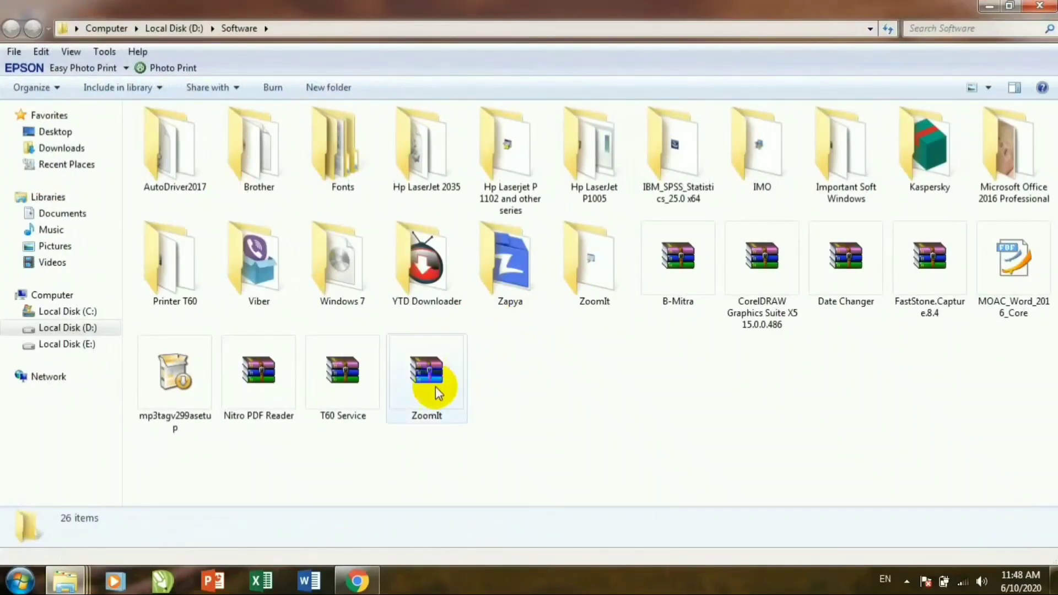
{"action": "left_click", "coordinate": [329, 180]}
{"action": "double_click", "coordinate": [329, 180]}
{"action": "left_click", "coordinate": [249, 156]}
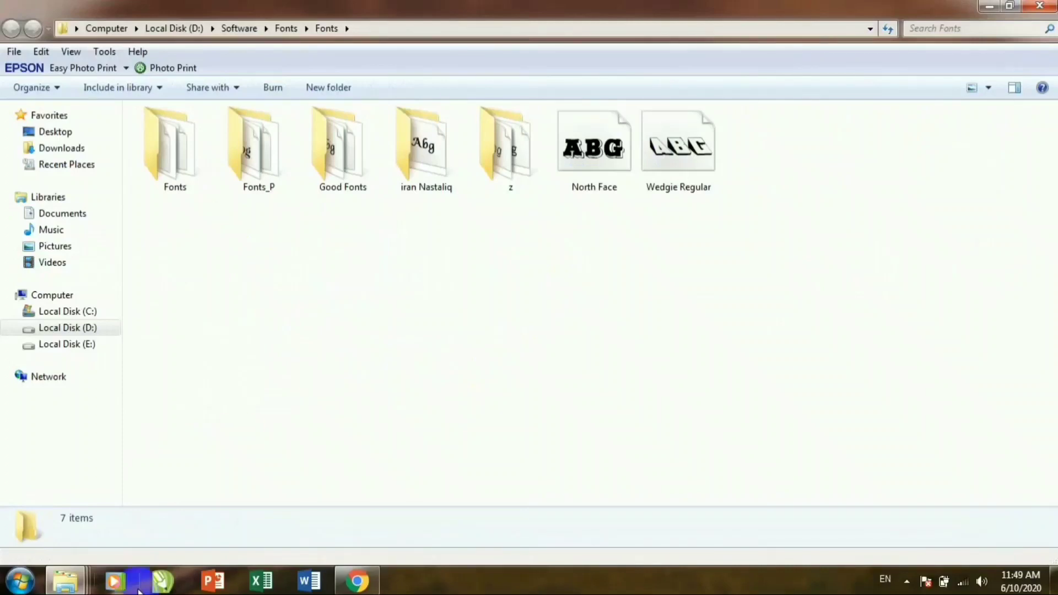
View the previews of all open folder windows and close every one of them
{"action": "mouse_move", "coordinate": [65, 584]}
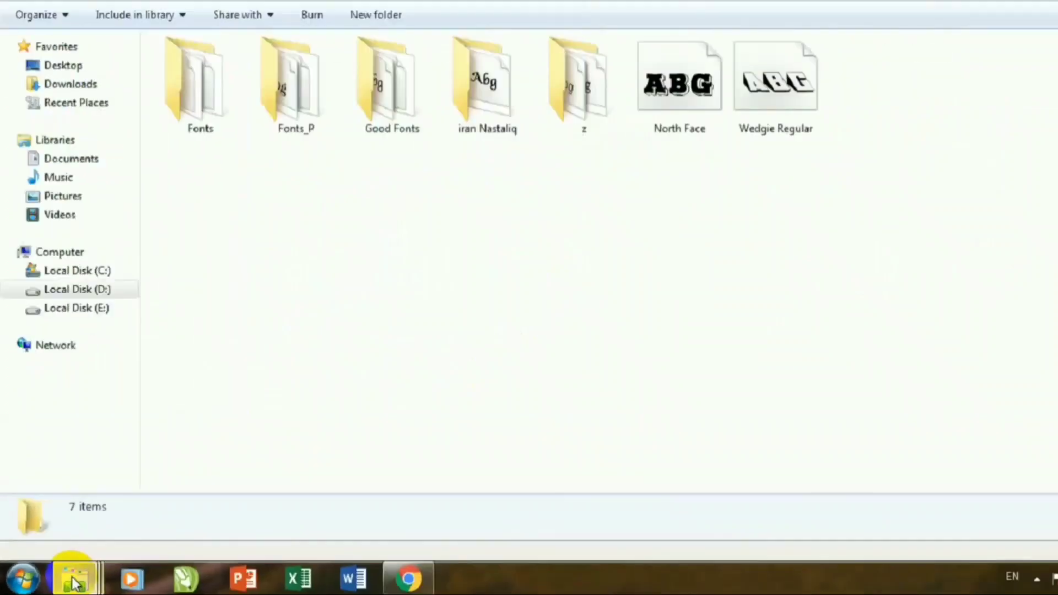
{"action": "left_click", "coordinate": [66, 583]}
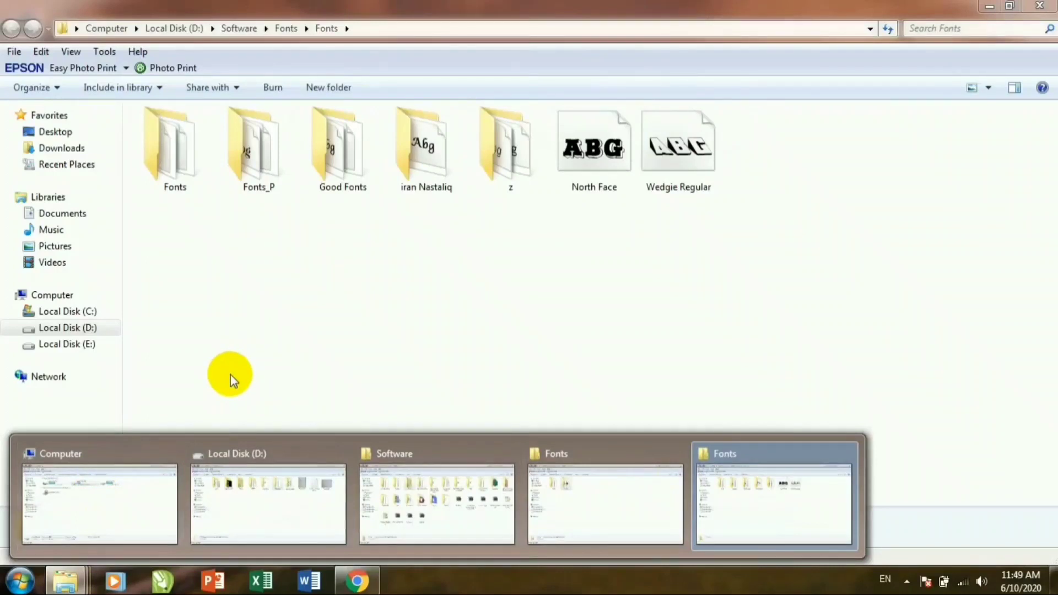
{"action": "left_click", "coordinate": [1037, 7]}
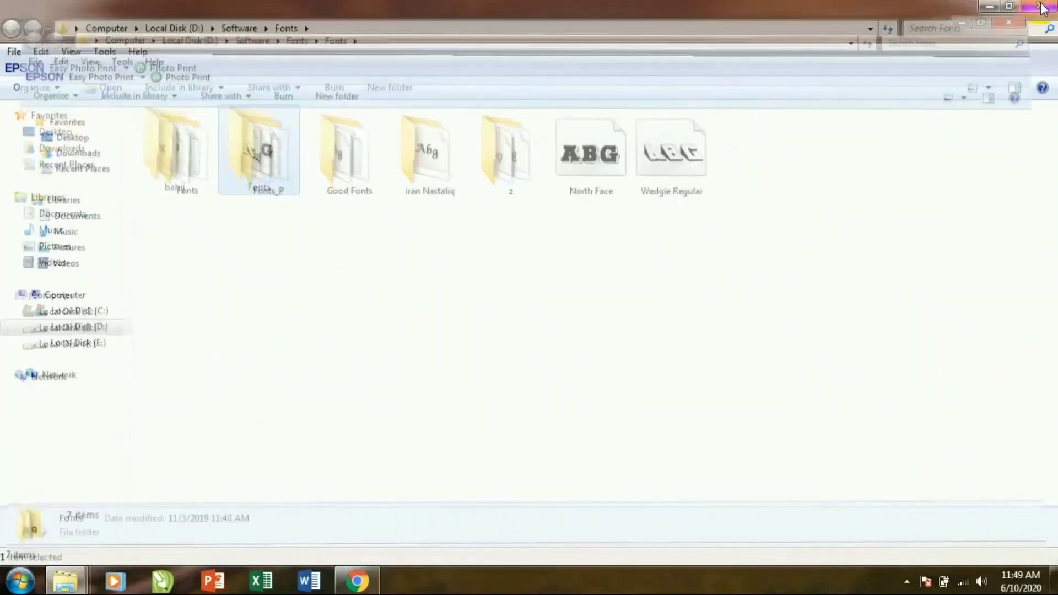
{"action": "left_click", "coordinate": [1037, 7]}
{"action": "left_click", "coordinate": [1037, 7]}
{"action": "left_click", "coordinate": [1038, 7]}
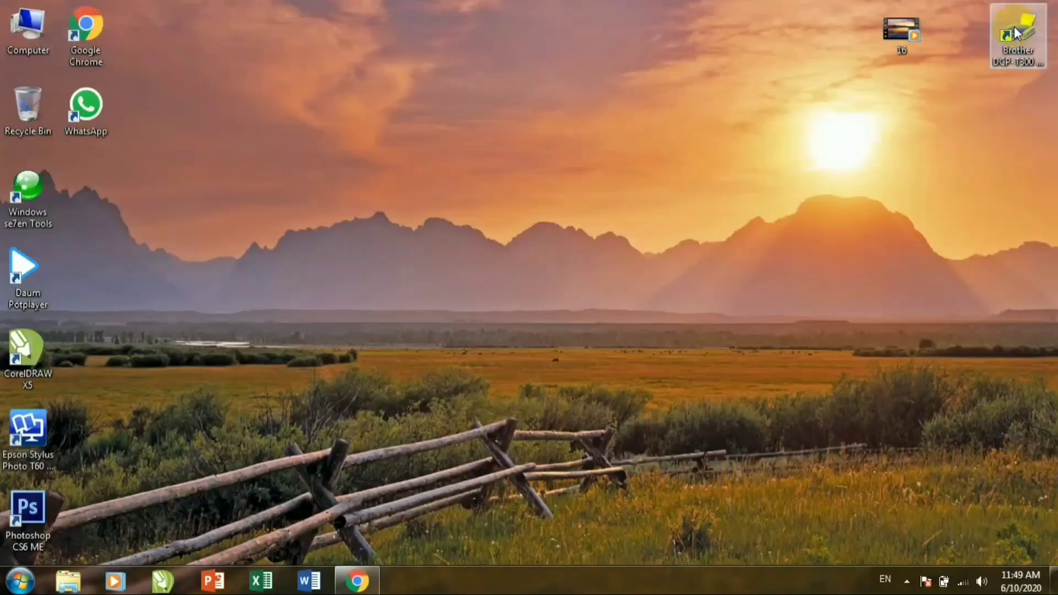
Reopen the Computer window and set Browse folders in Folder Options to "Open each folder in the same window"
{"action": "double_click", "coordinate": [31, 41]}
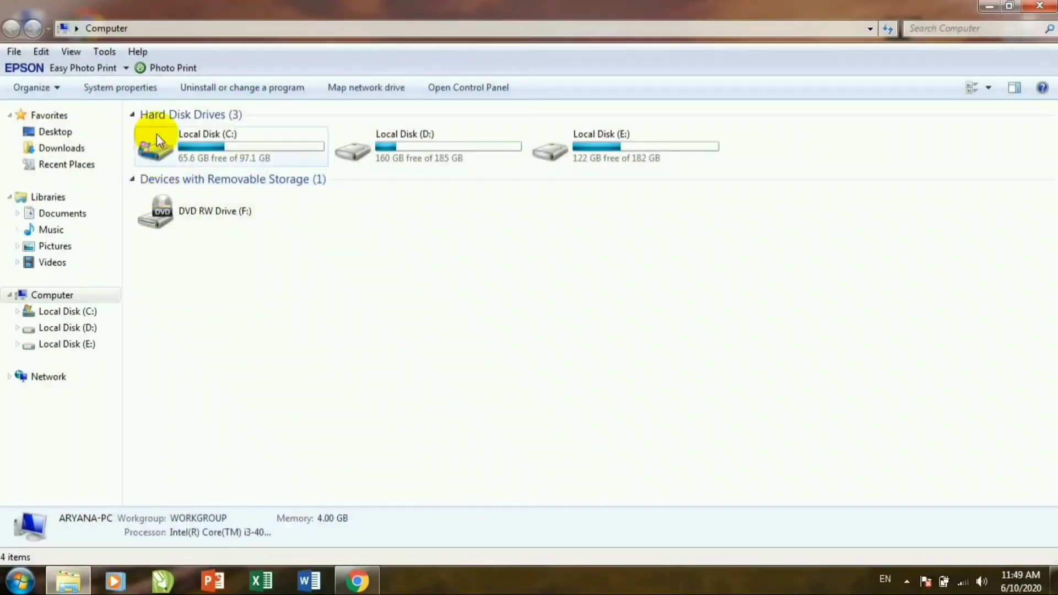
{"action": "left_click", "coordinate": [104, 51]}
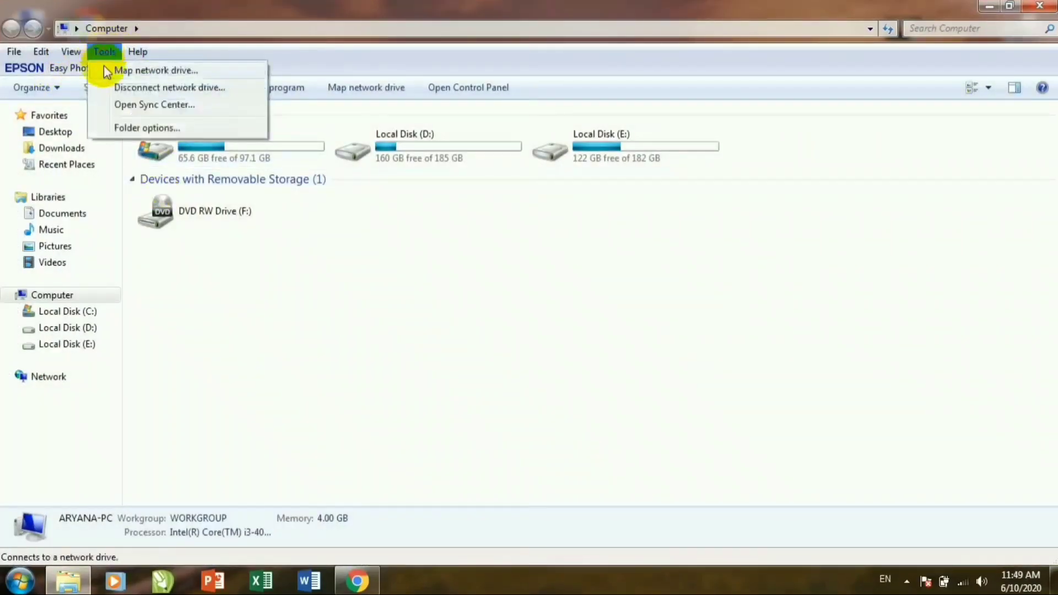
{"action": "left_click", "coordinate": [138, 128]}
{"action": "left_click", "coordinate": [78, 129]}
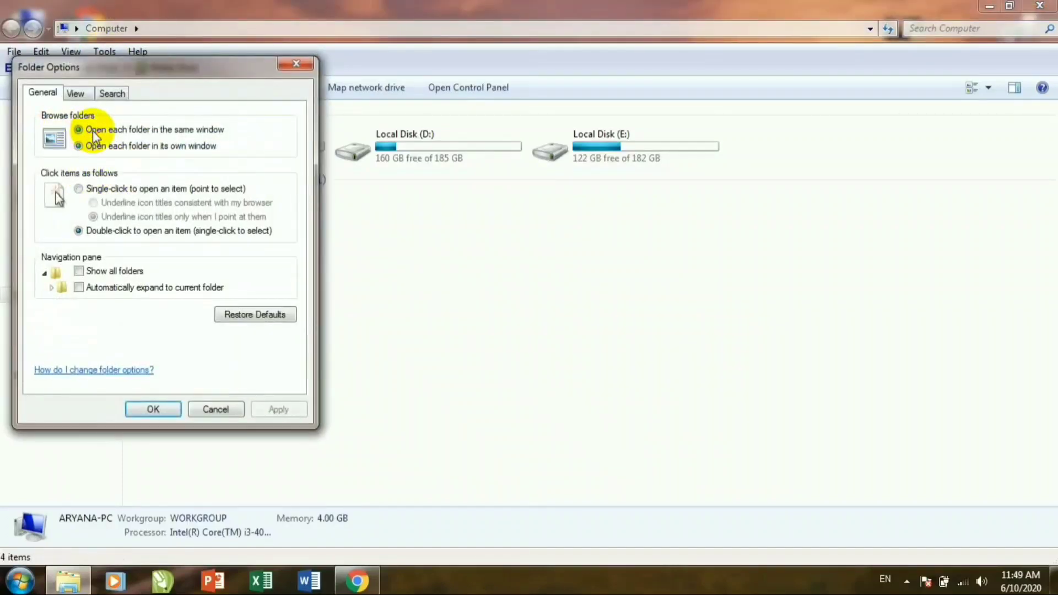
{"action": "left_click", "coordinate": [166, 410]}
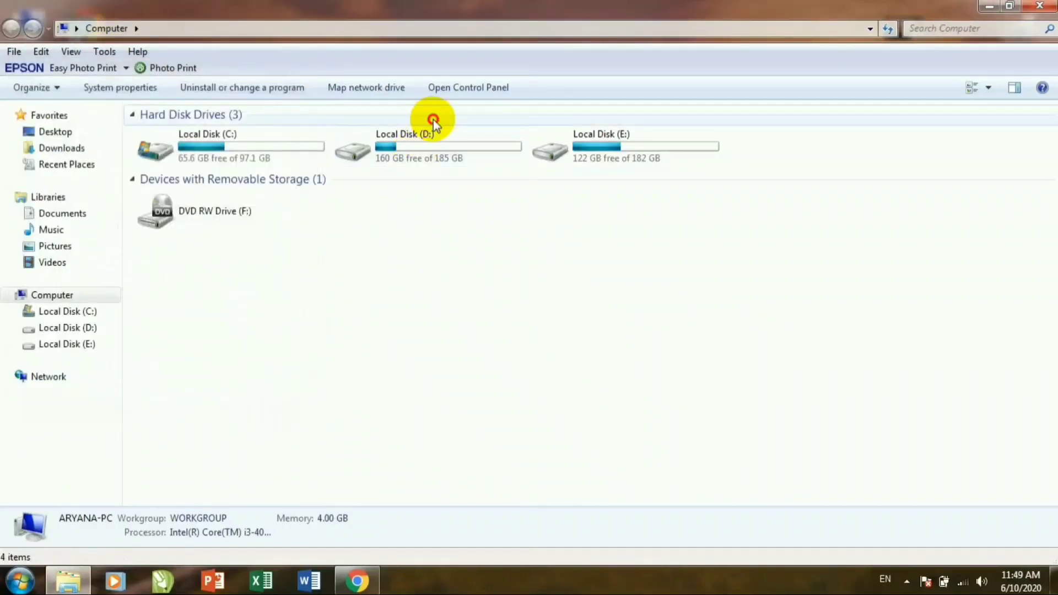
Browse from Local Disk (D:) through Software and Fonts to the inner Fonts folder, float and re-maximize the window, and close it
{"action": "double_click", "coordinate": [426, 147]}
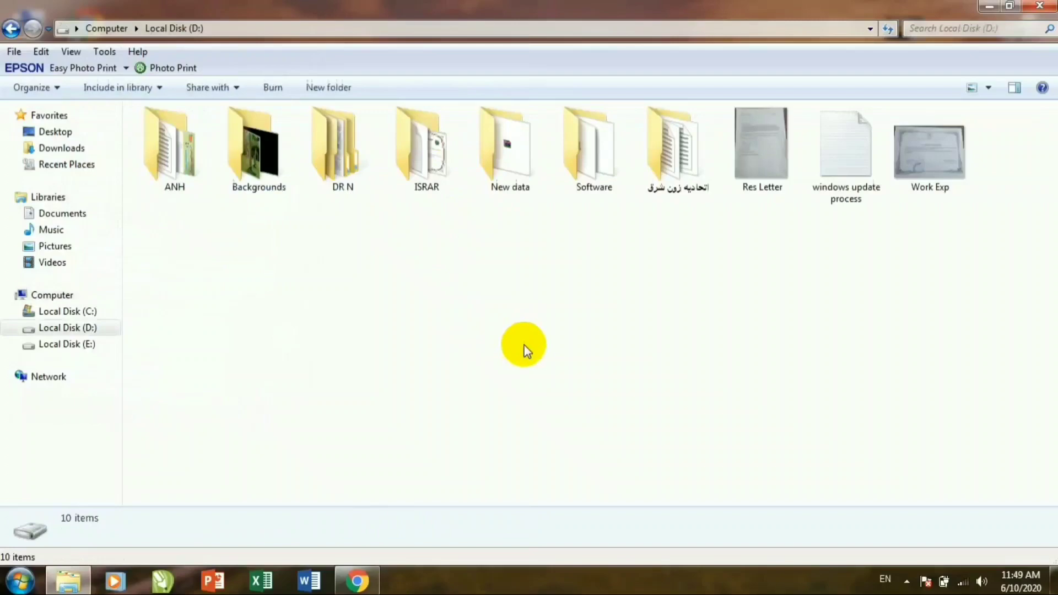
{"action": "double_click", "coordinate": [603, 165]}
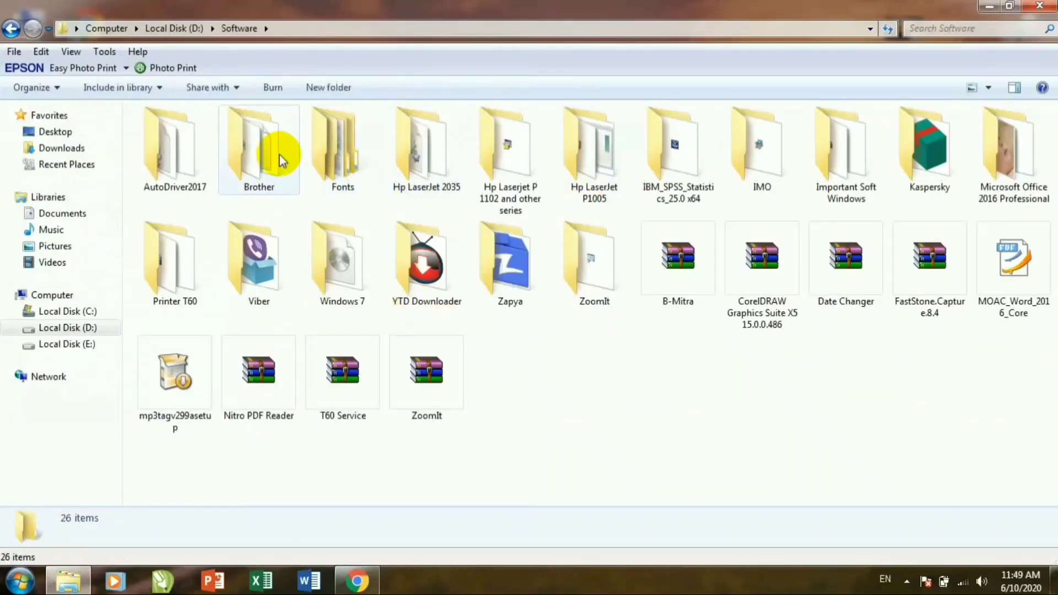
{"action": "double_click", "coordinate": [365, 150]}
{"action": "double_click", "coordinate": [274, 177]}
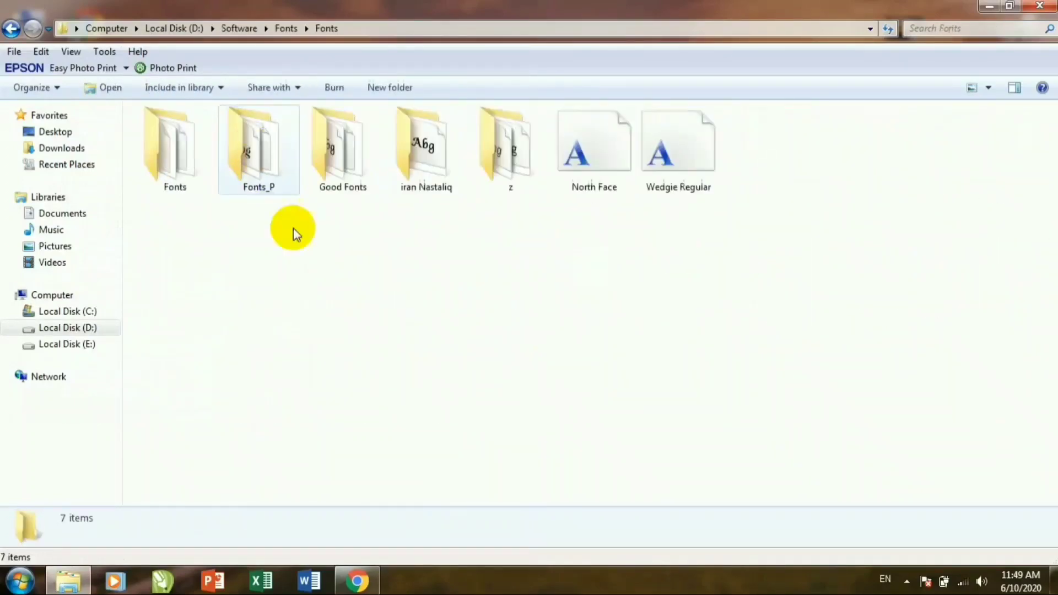
{"action": "left_click_drag", "start_coordinate": [639, 8], "coordinate": [540, 117]}
{"action": "double_click", "coordinate": [540, 117]}
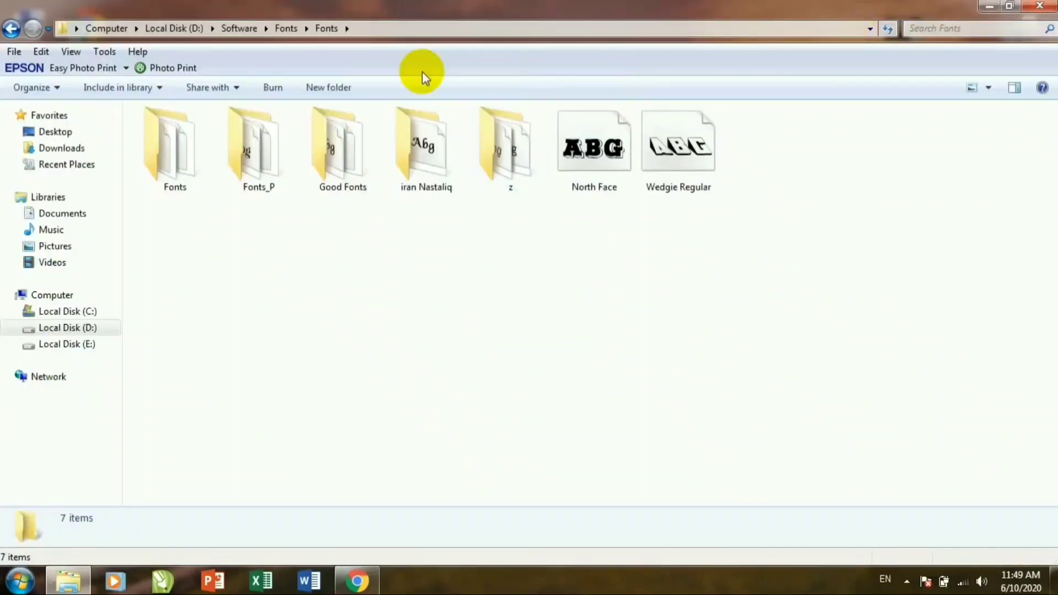
{"action": "left_click", "coordinate": [989, 6]}
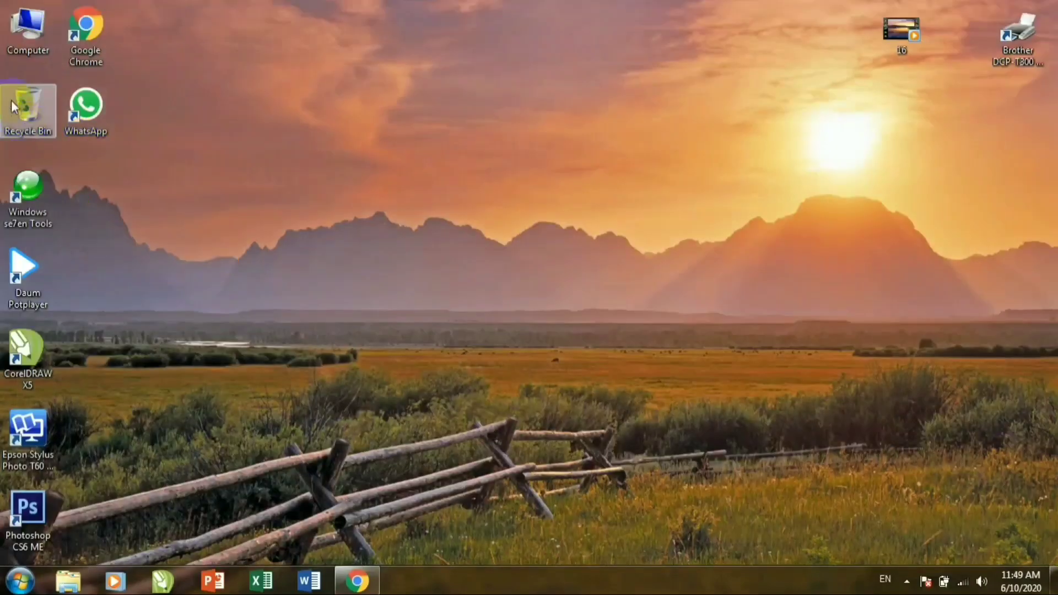
Open Folder Options from the Computer window to view the General settings, and close both windows
{"action": "double_click", "coordinate": [23, 51]}
{"action": "left_click", "coordinate": [105, 52]}
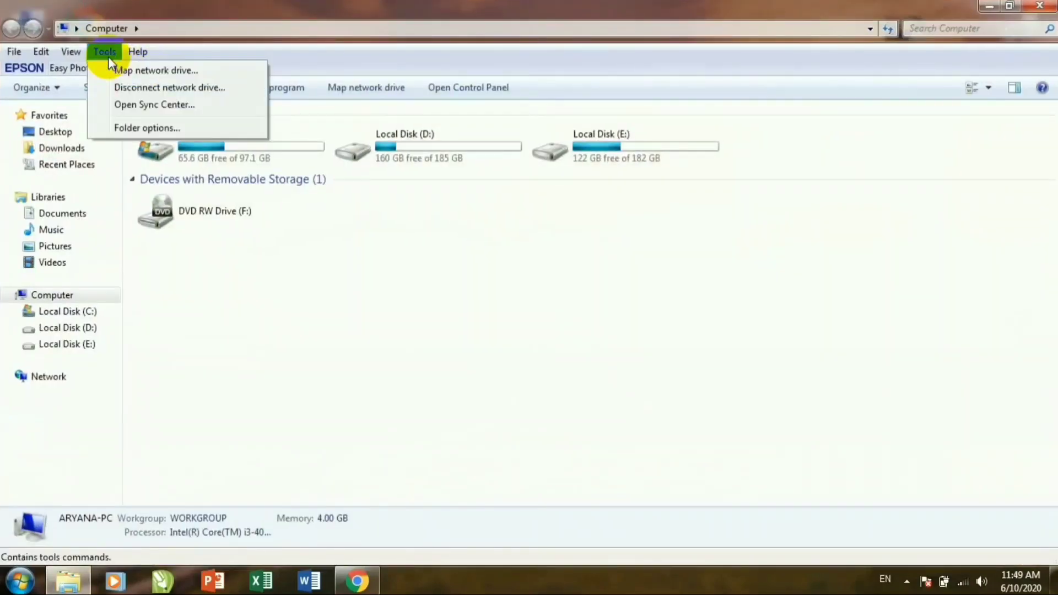
{"action": "left_click", "coordinate": [154, 128]}
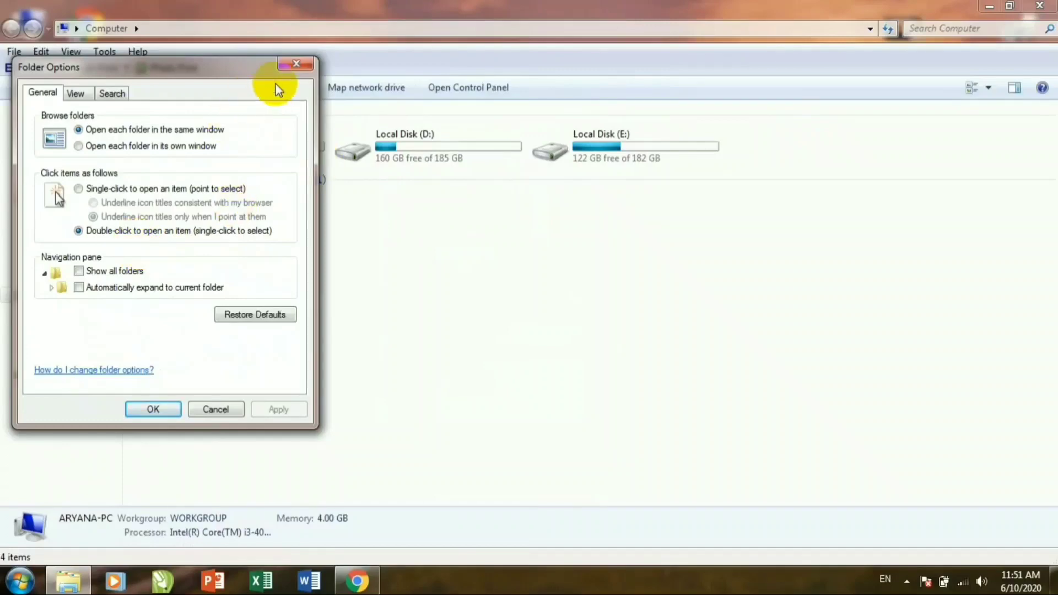
{"action": "left_click", "coordinate": [296, 64]}
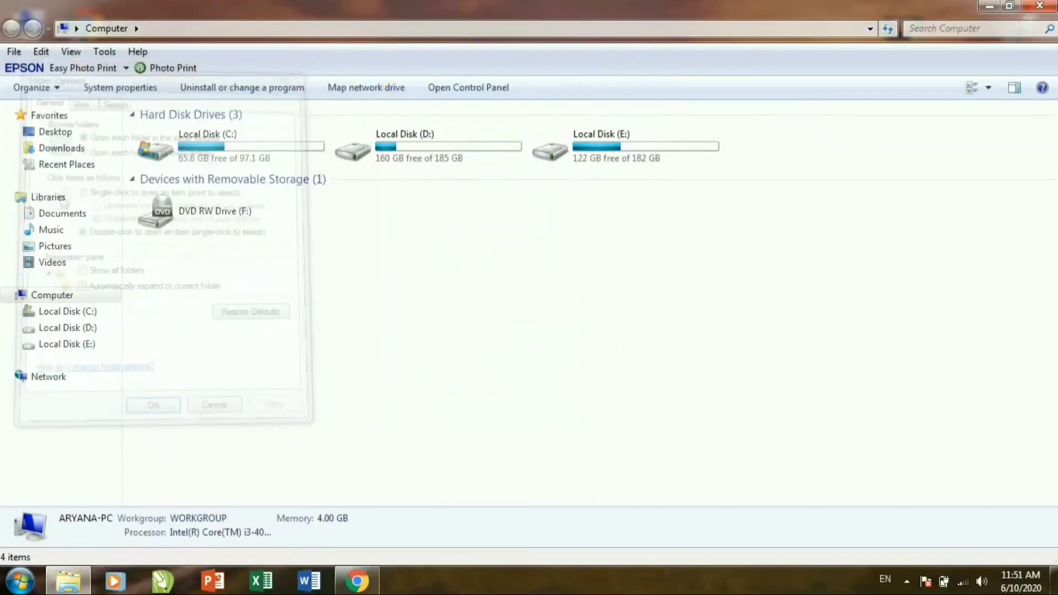
{"action": "left_click", "coordinate": [1040, 6]}
Set Folder Options from the Computer window to "Single-click to open an item" with "Underline icon titles consistent with my browser", and apply it
{"action": "double_click", "coordinate": [27, 28]}
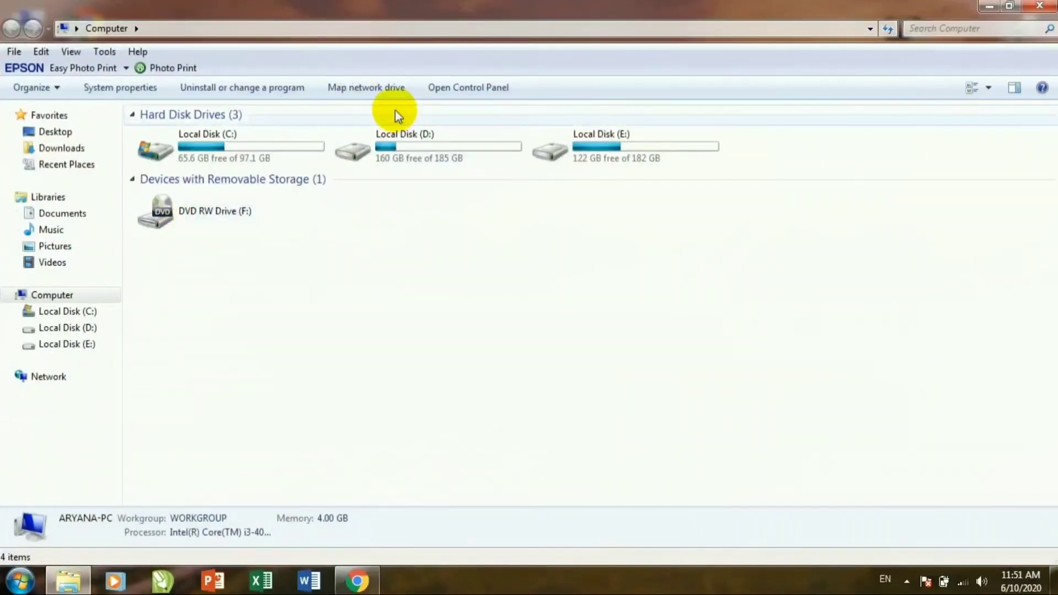
{"action": "left_click", "coordinate": [104, 51]}
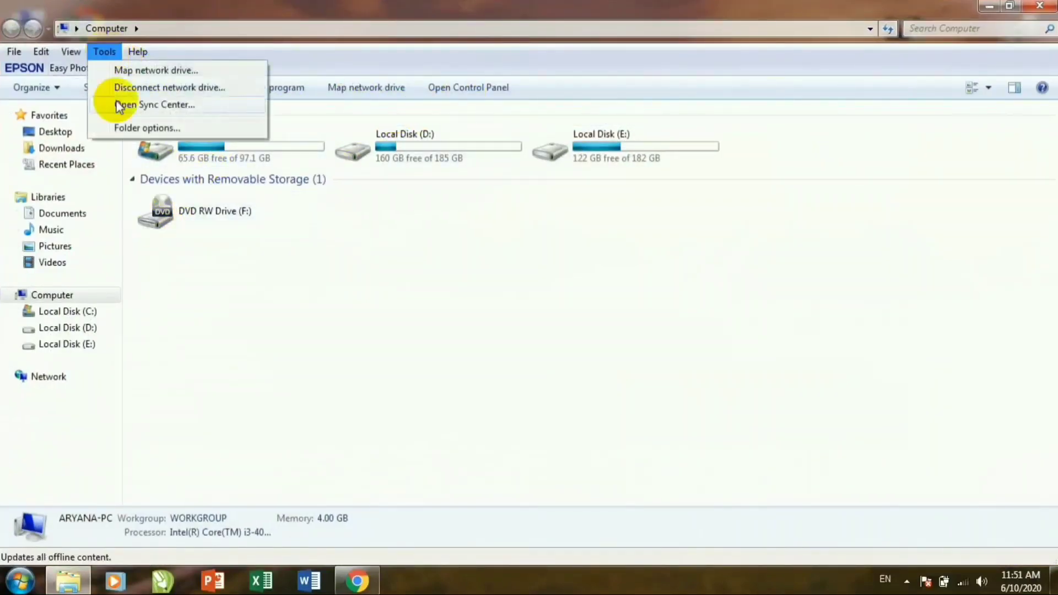
{"action": "left_click", "coordinate": [142, 127]}
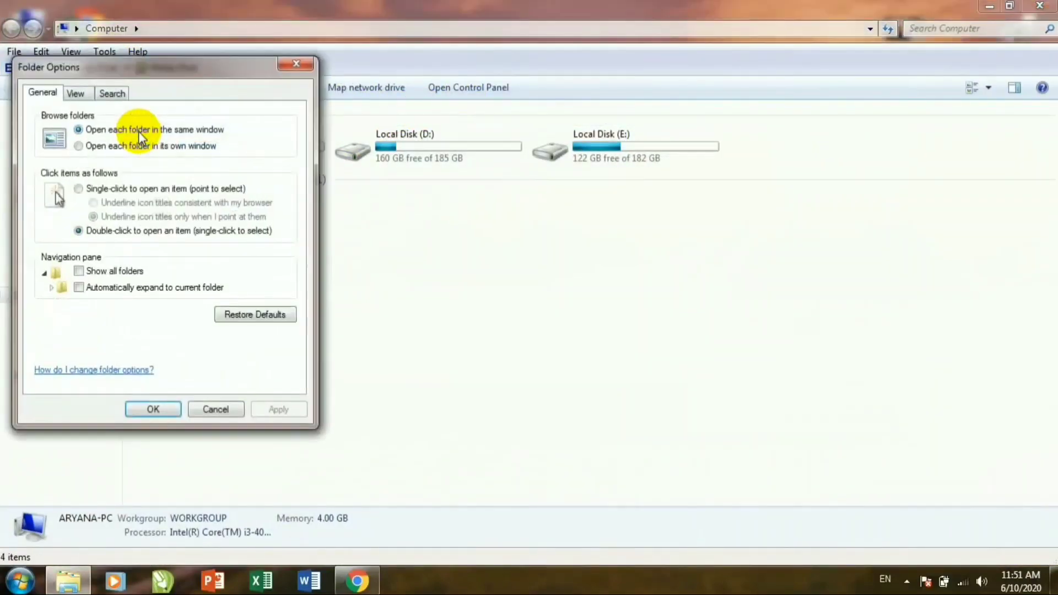
{"action": "left_click", "coordinate": [98, 193]}
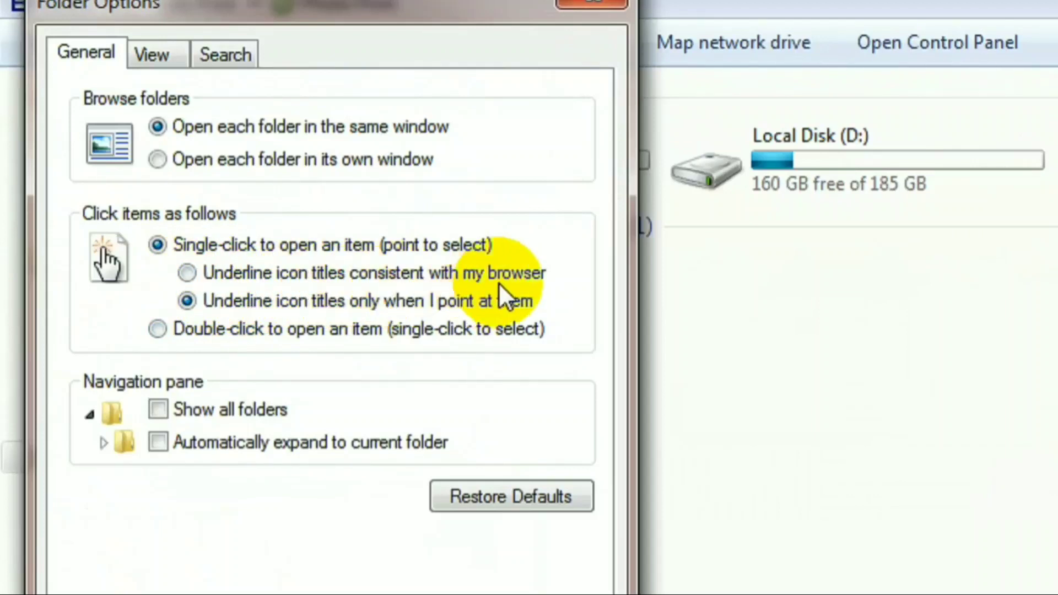
{"action": "left_click", "coordinate": [185, 274]}
{"action": "left_click", "coordinate": [188, 273]}
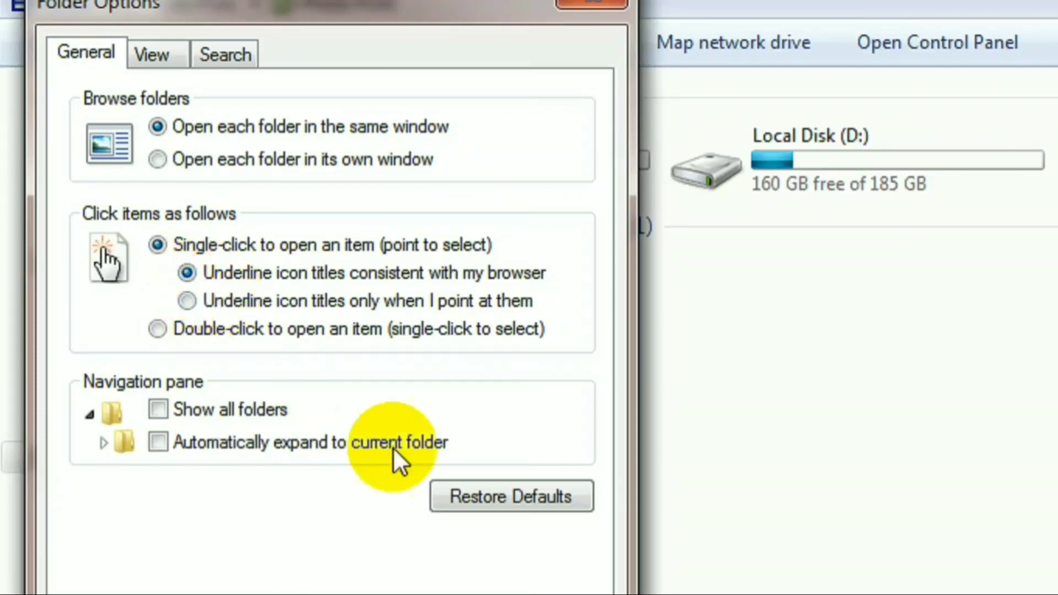
{"action": "left_click", "coordinate": [541, 456]}
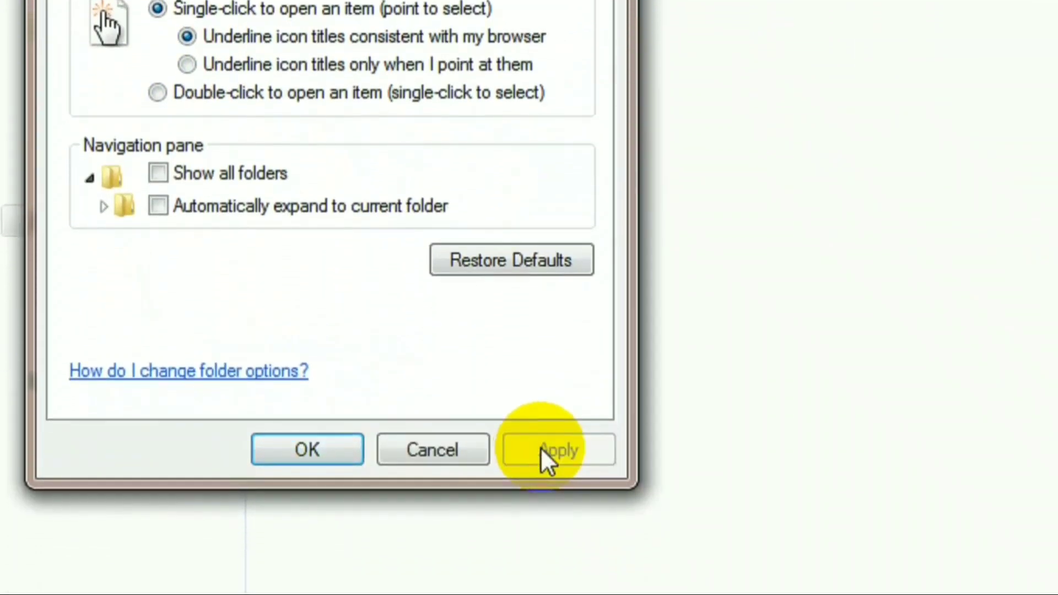
{"action": "left_click", "coordinate": [334, 462]}
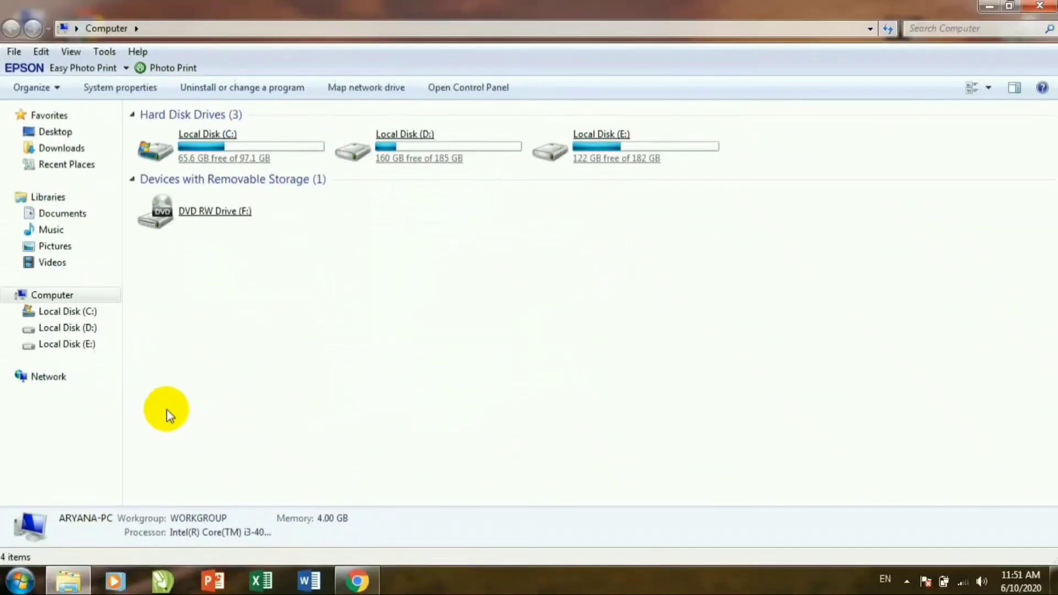
Reopen the Computer window from the desktop, browse through Local Disk (D:) to the Software folder, and close the window
{"action": "left_click", "coordinate": [1040, 6]}
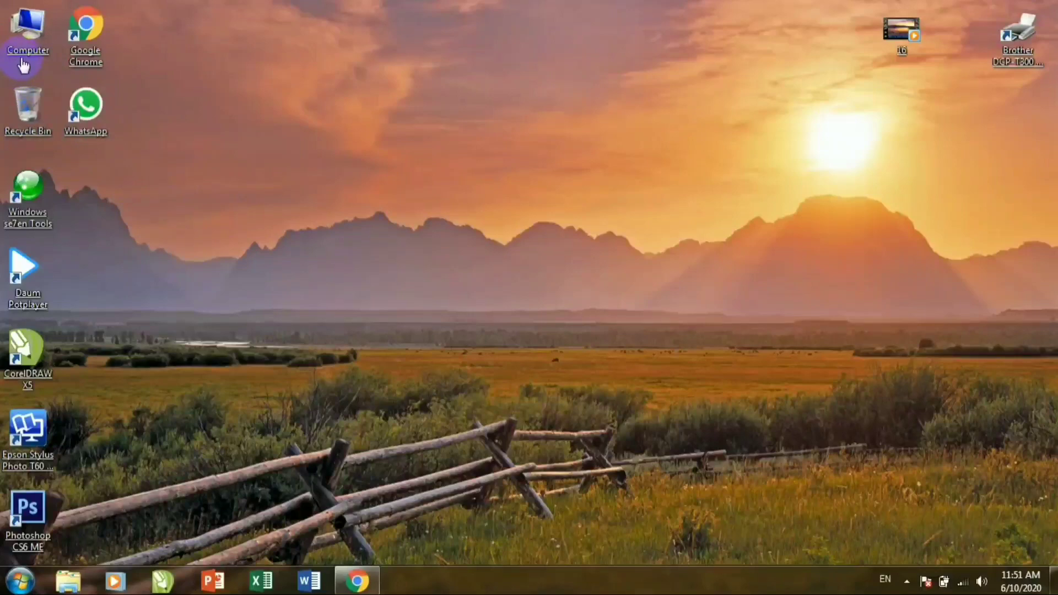
{"action": "left_click", "coordinate": [83, 126]}
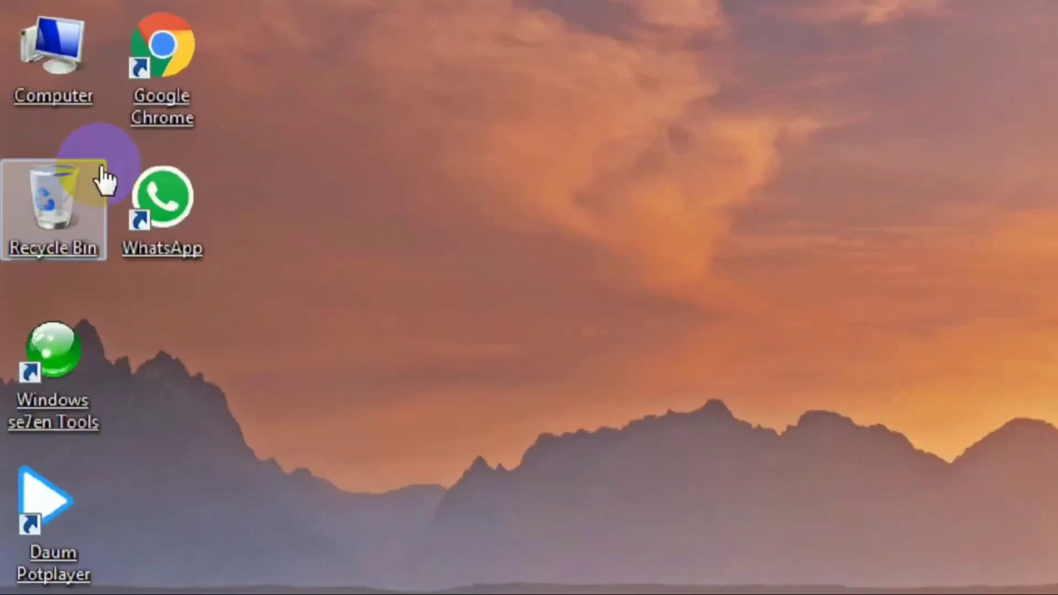
{"action": "left_click", "coordinate": [40, 56]}
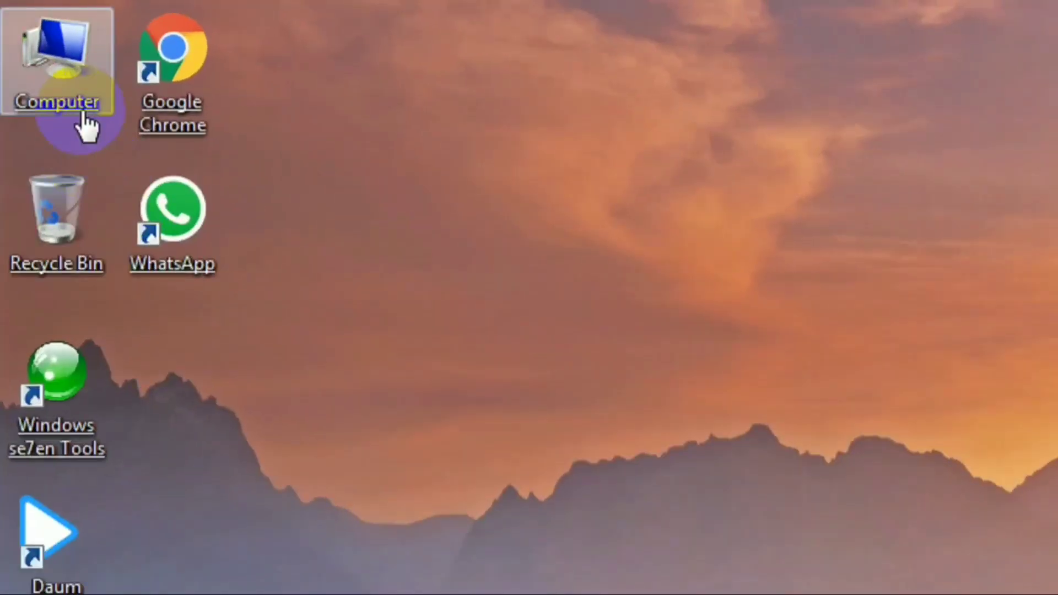
{"action": "double_click", "coordinate": [82, 124]}
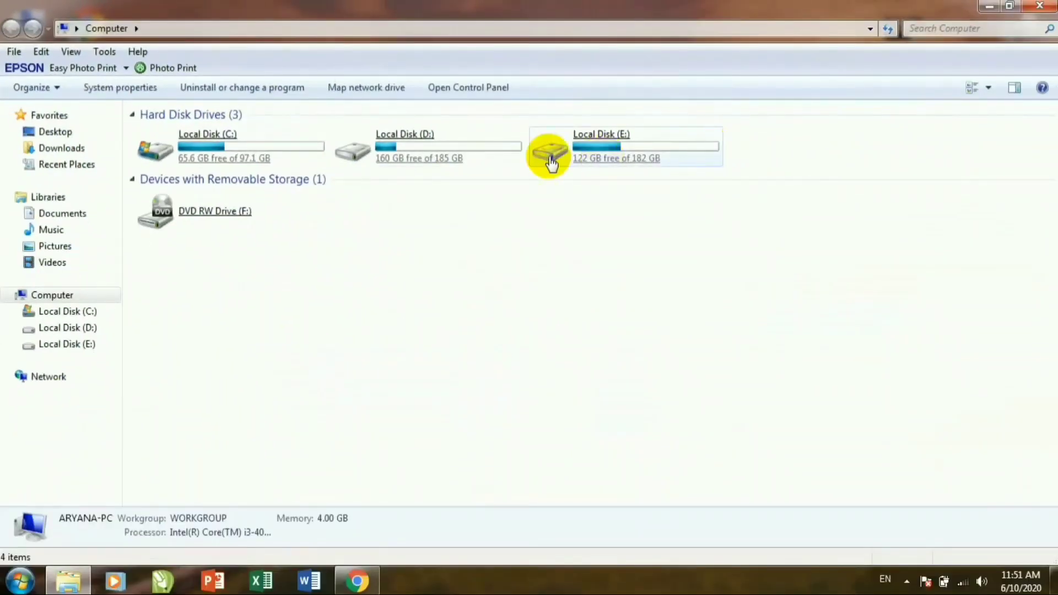
{"action": "left_click", "coordinate": [424, 150]}
{"action": "double_click", "coordinate": [426, 152]}
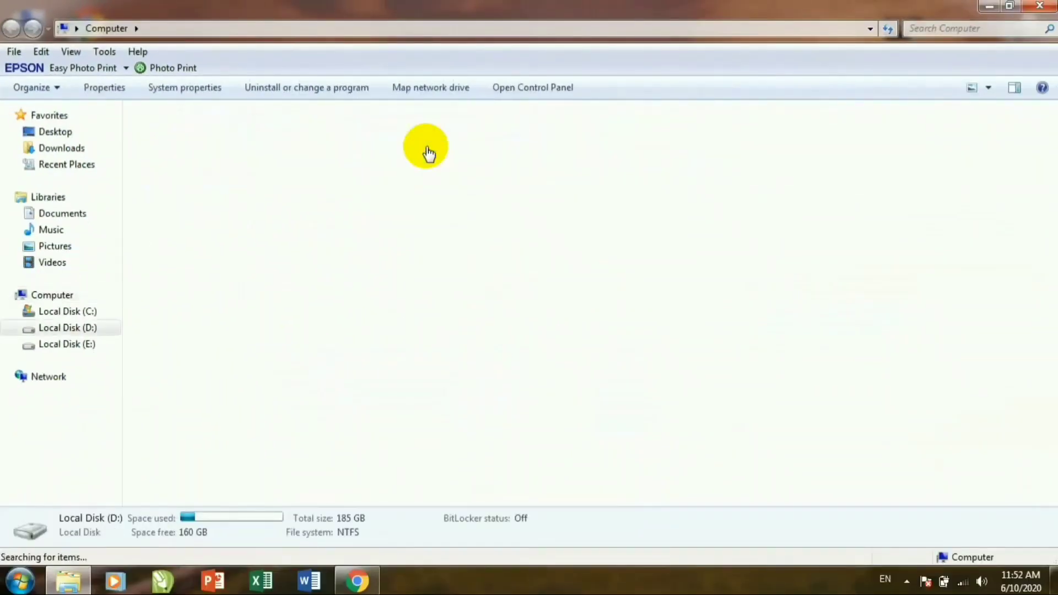
{"action": "double_click", "coordinate": [584, 168]}
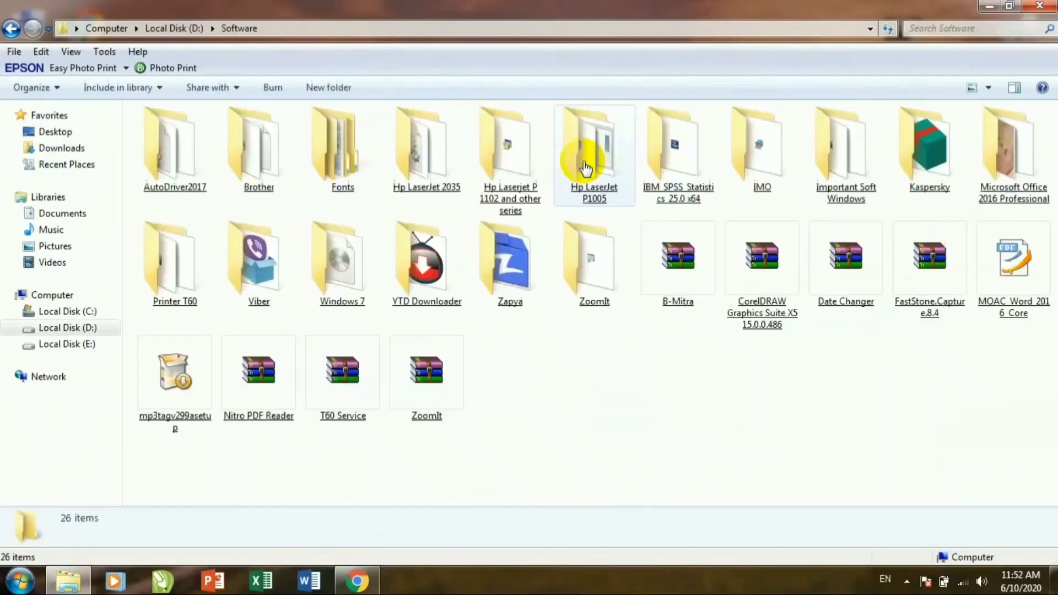
{"action": "left_click", "coordinate": [1050, 7]}
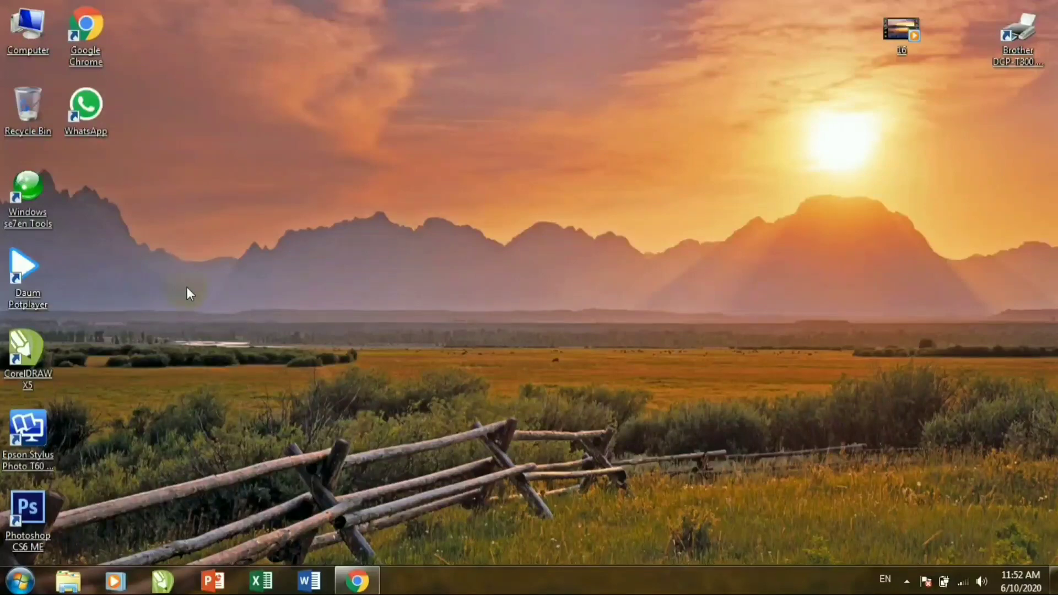
Set Folder Options from a reopened Computer window to "Underline icon titles only when I point at them", apply it, and close the windows
{"action": "left_click", "coordinate": [45, 56]}
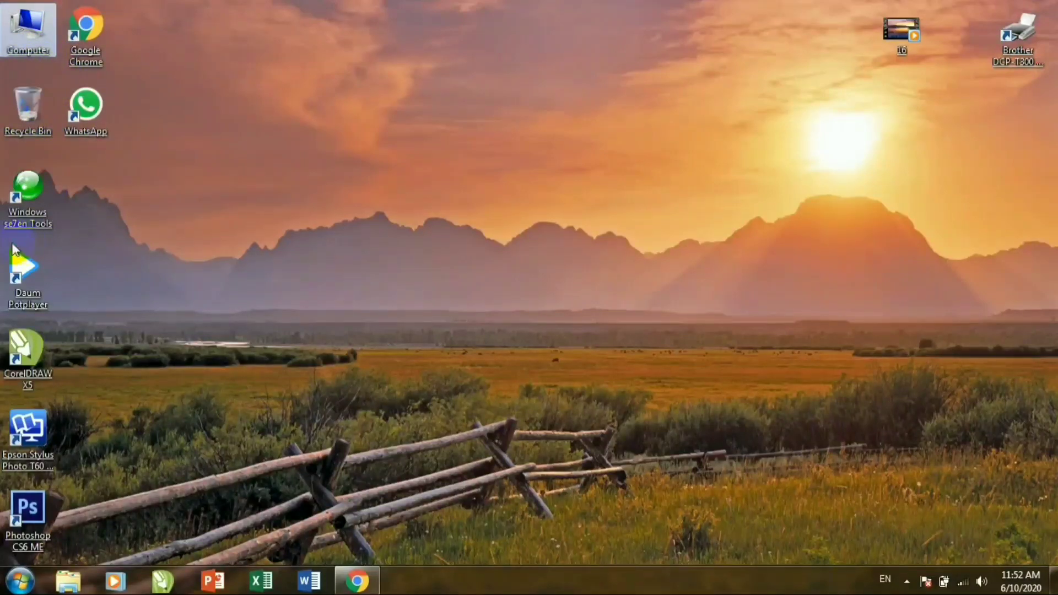
{"action": "double_click", "coordinate": [56, 56]}
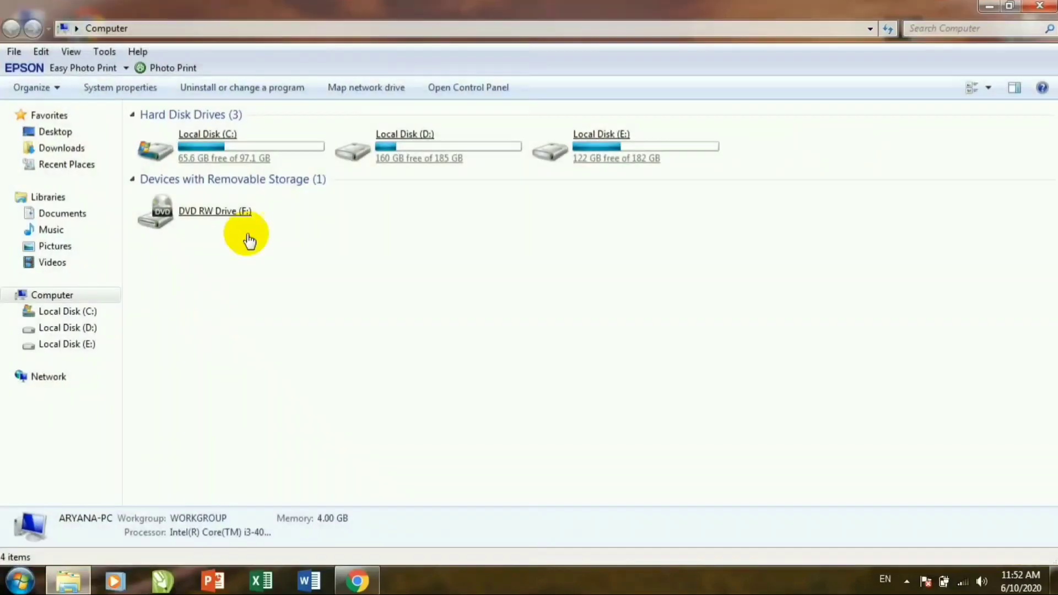
{"action": "left_click", "coordinate": [104, 51]}
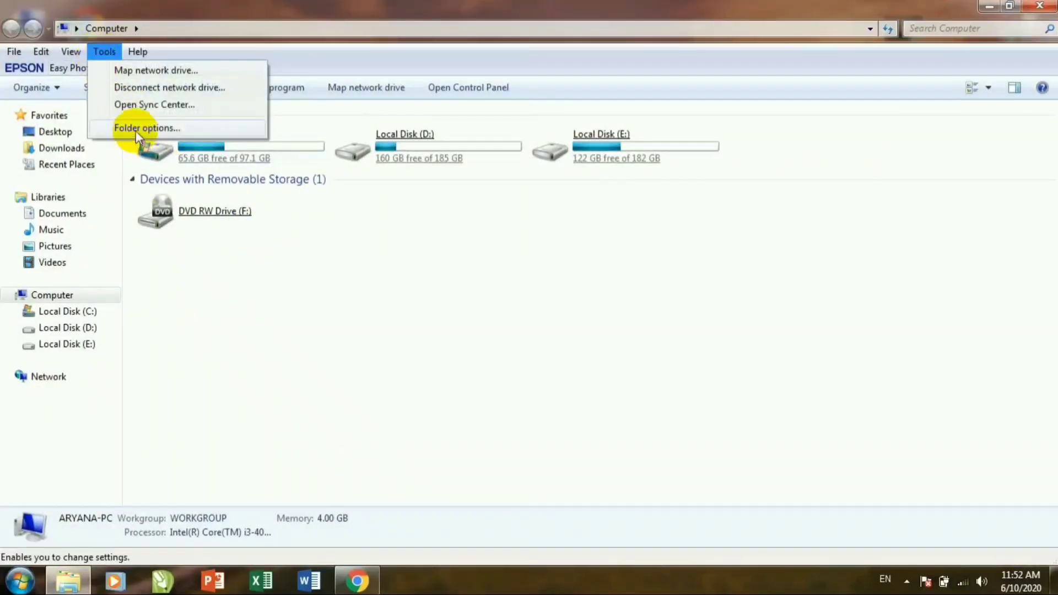
{"action": "left_click", "coordinate": [136, 128]}
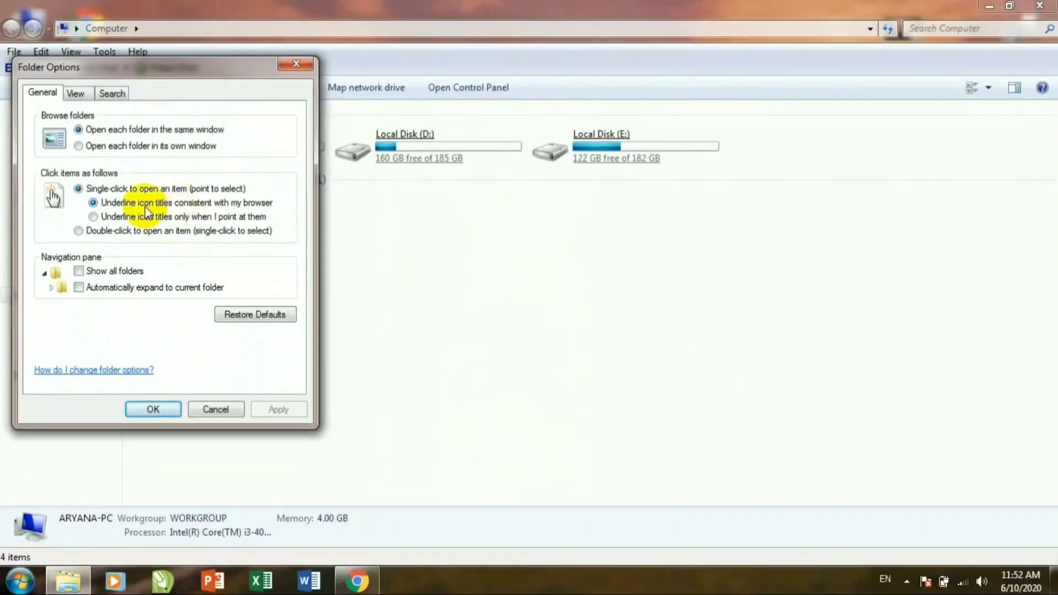
{"action": "left_click", "coordinate": [243, 334]}
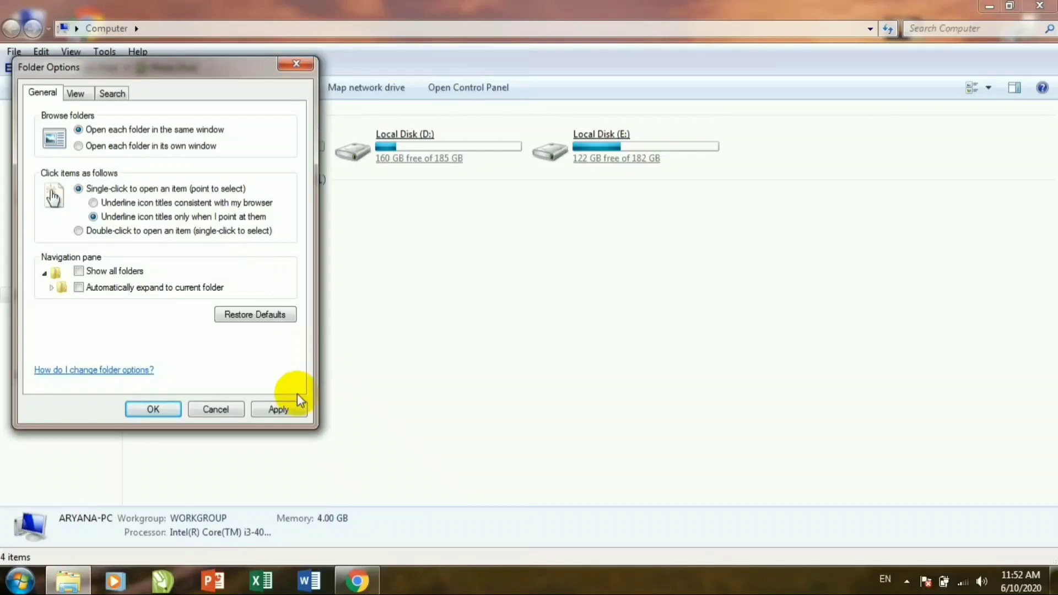
{"action": "left_click", "coordinate": [281, 408]}
{"action": "left_click", "coordinate": [137, 409]}
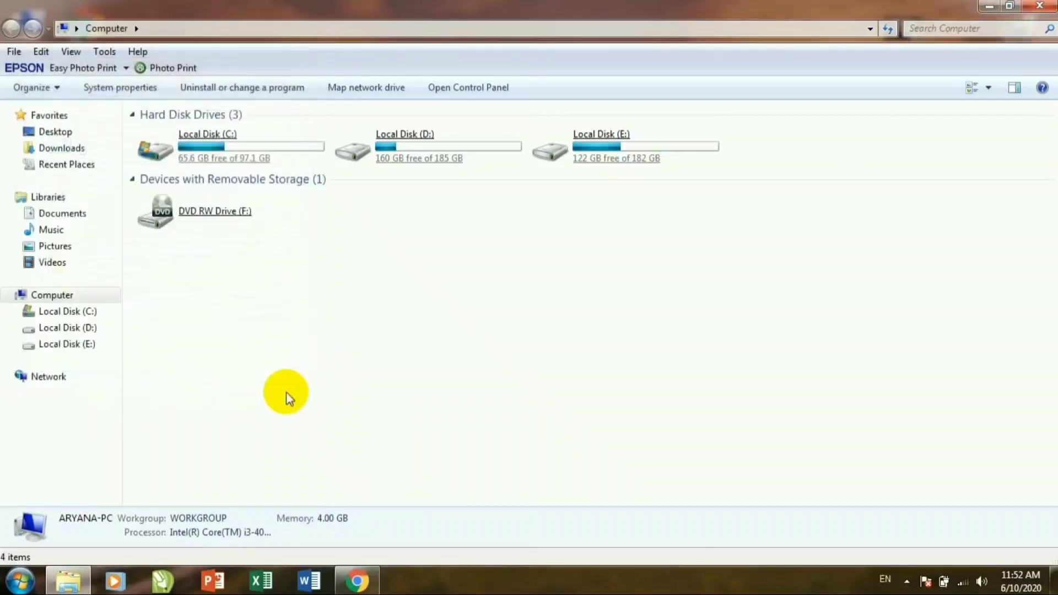
{"action": "left_click", "coordinate": [1040, 6]}
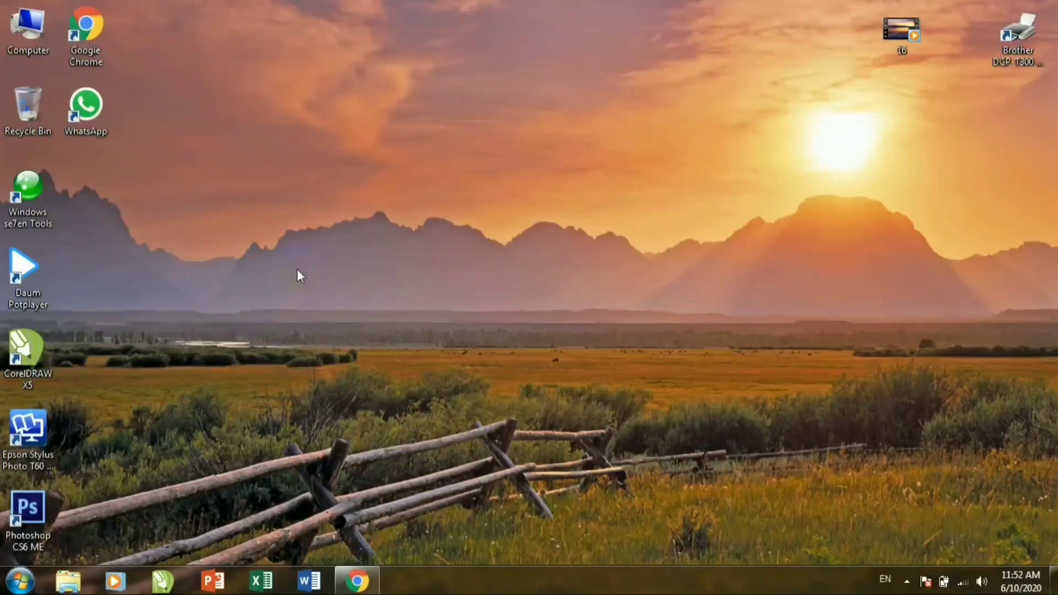
Browse from the desktop's Computer icon to Local Disk (D:), point at the Software folder to check its title underlining, and open it
{"action": "left_click", "coordinate": [244, 226]}
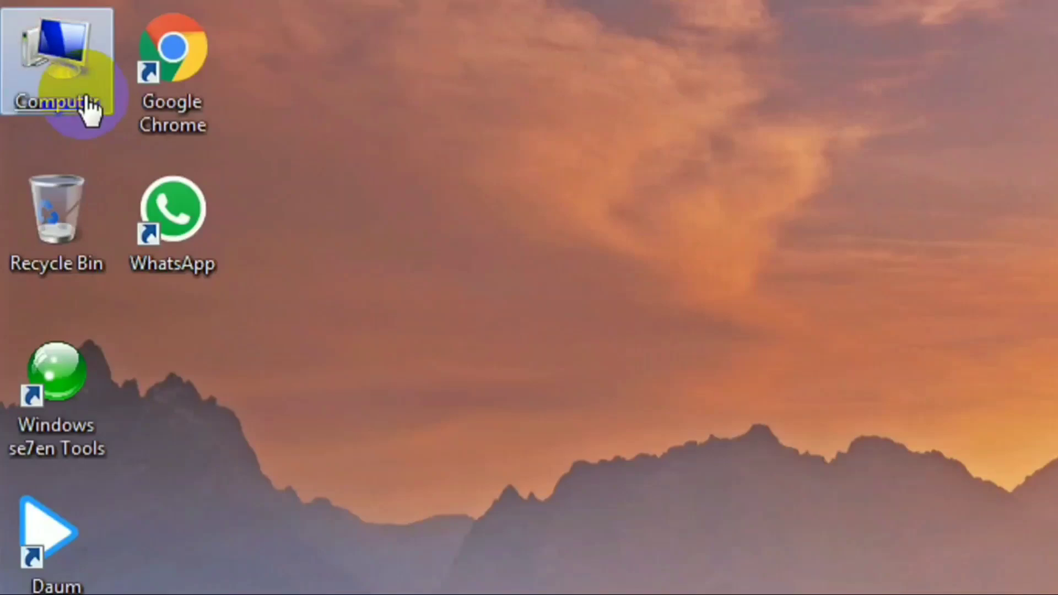
{"action": "double_click", "coordinate": [87, 106]}
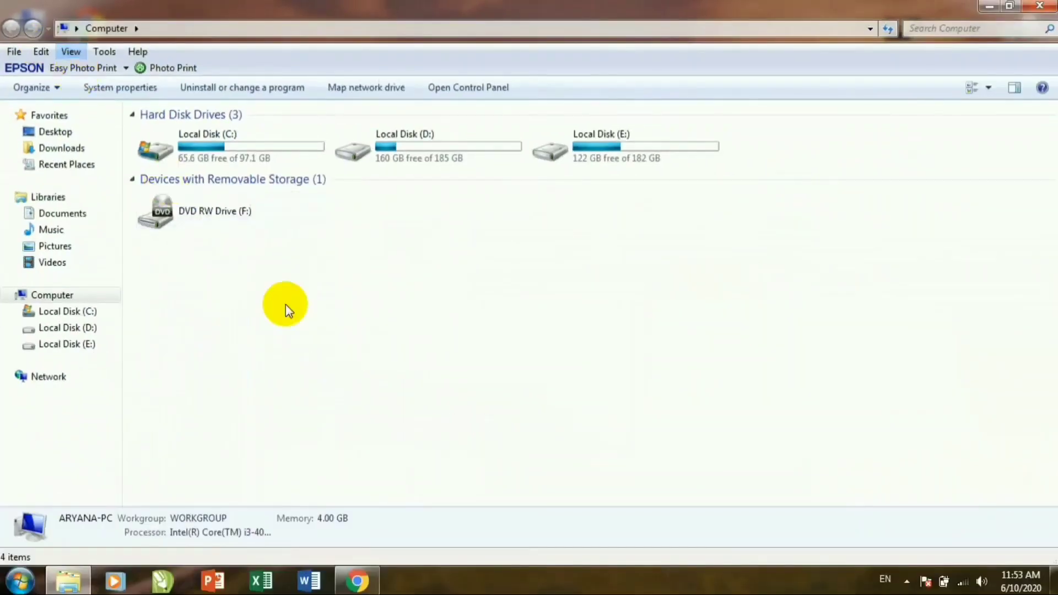
{"action": "double_click", "coordinate": [440, 146]}
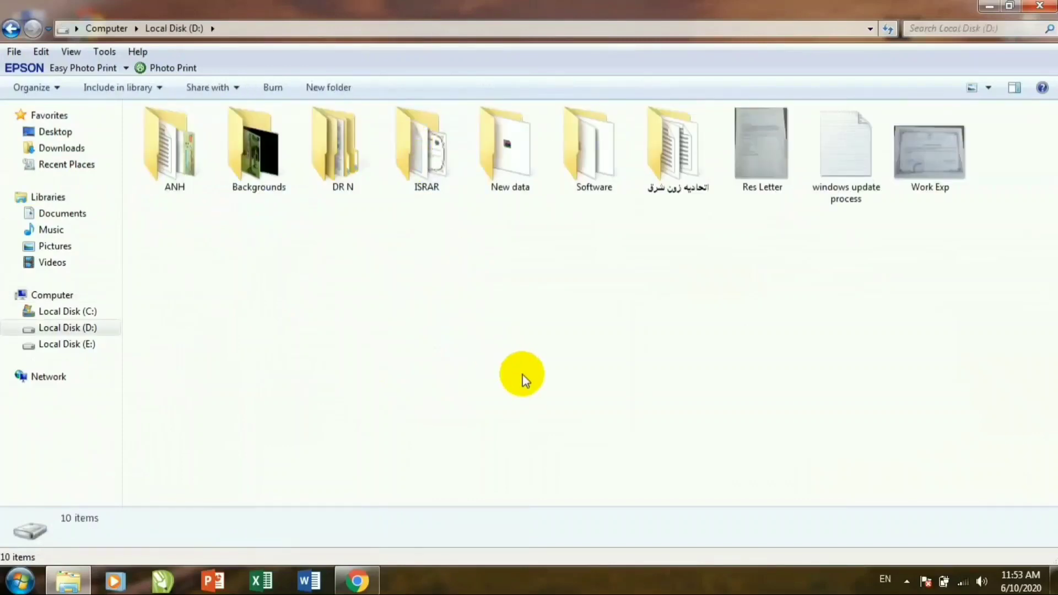
{"action": "left_click", "coordinate": [603, 196]}
{"action": "left_click", "coordinate": [613, 212]}
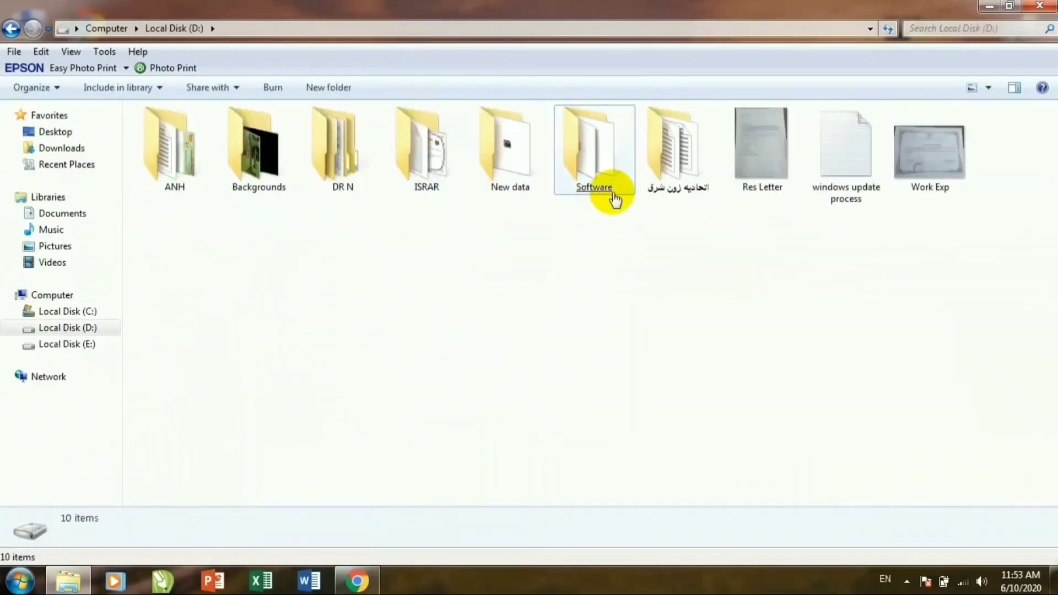
{"action": "left_click", "coordinate": [613, 196]}
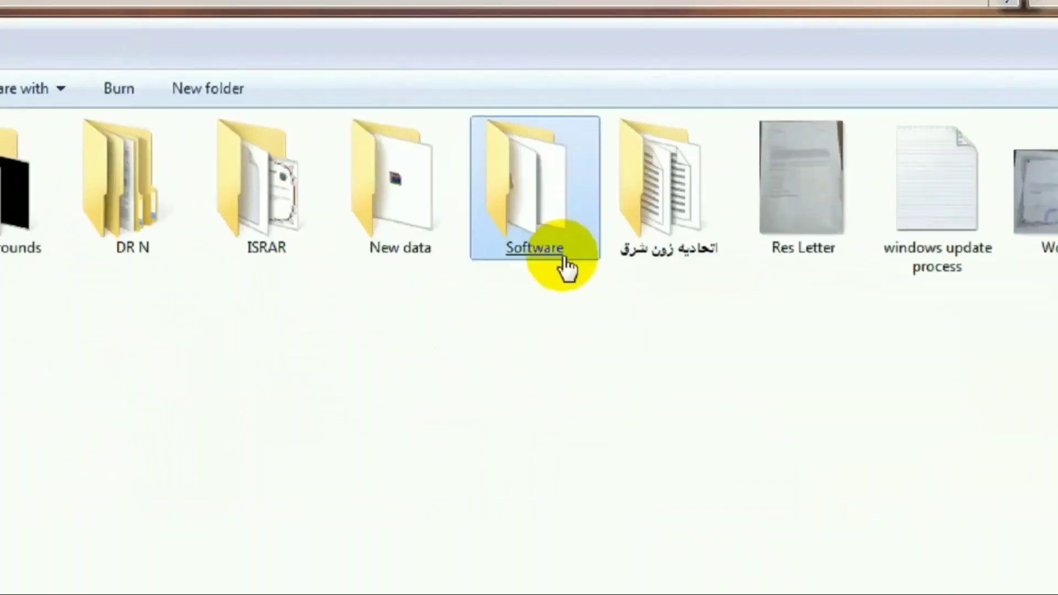
{"action": "mouse_move", "coordinate": [568, 269]}
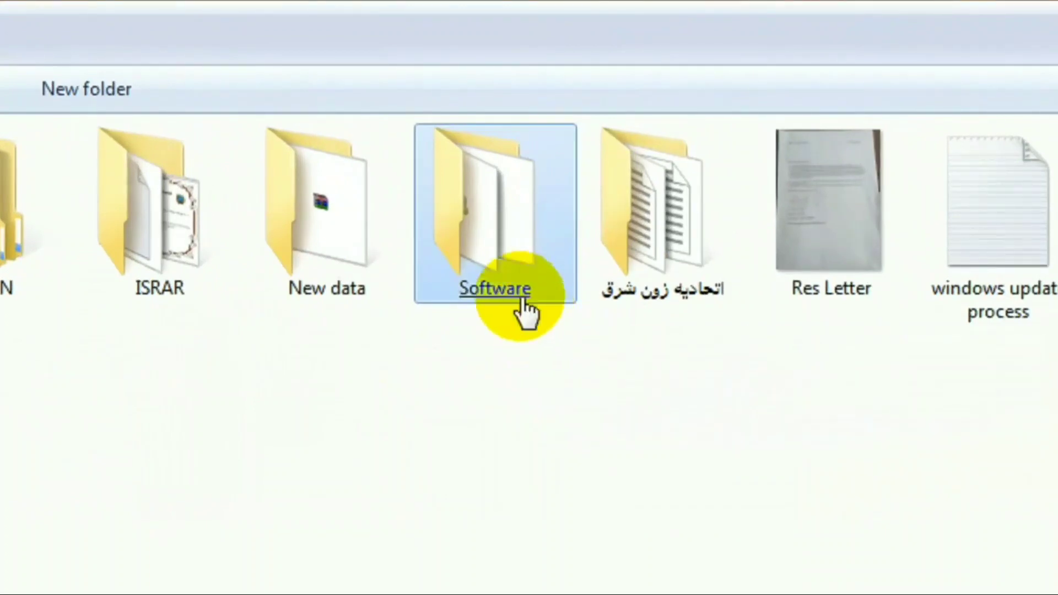
{"action": "mouse_move", "coordinate": [527, 295]}
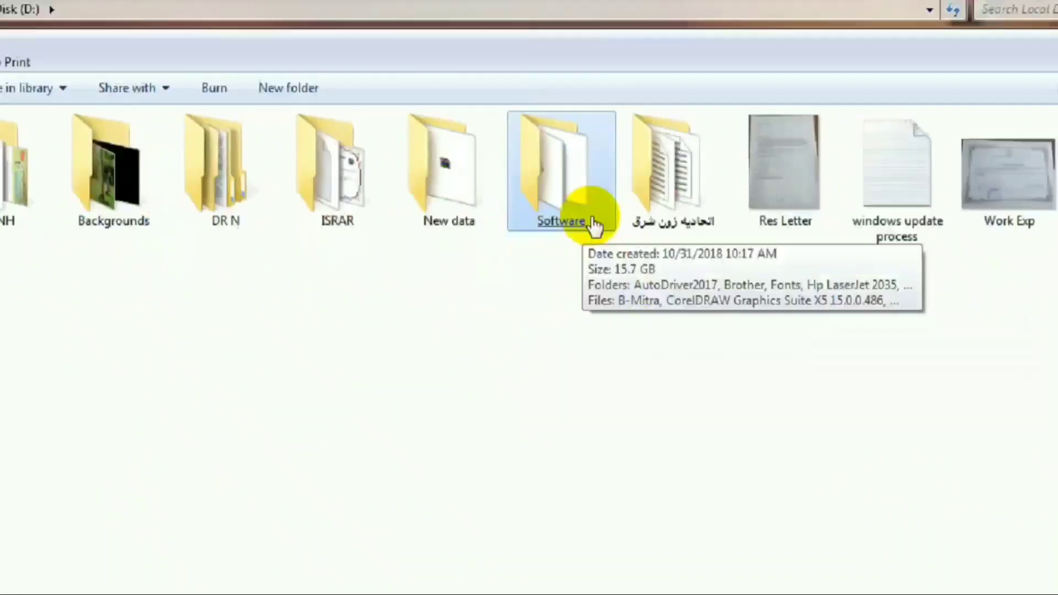
{"action": "double_click", "coordinate": [543, 292]}
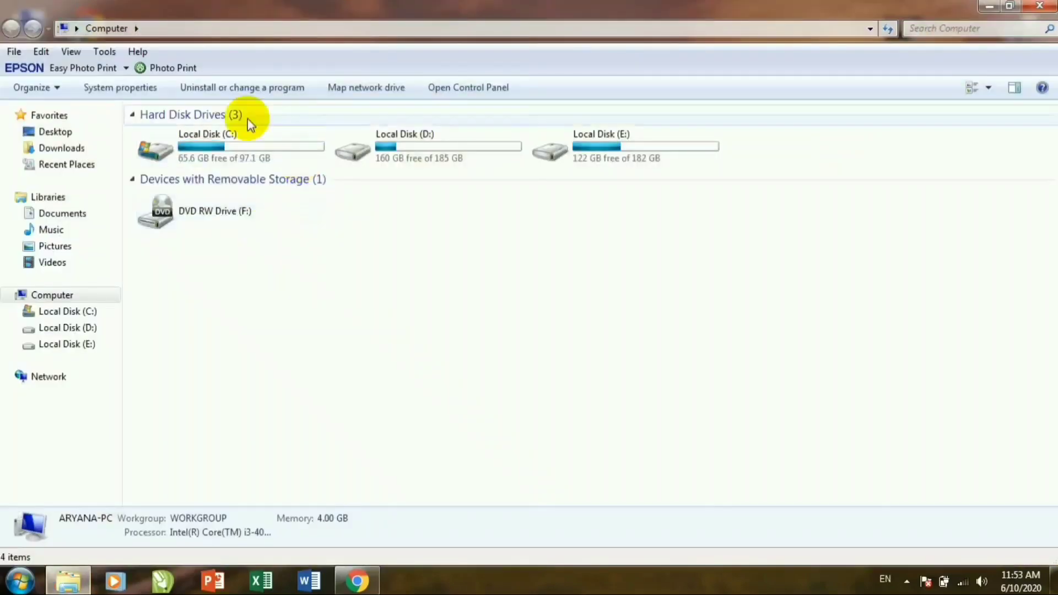
{"action": "left_click", "coordinate": [104, 52]}
{"action": "left_click", "coordinate": [127, 107]}
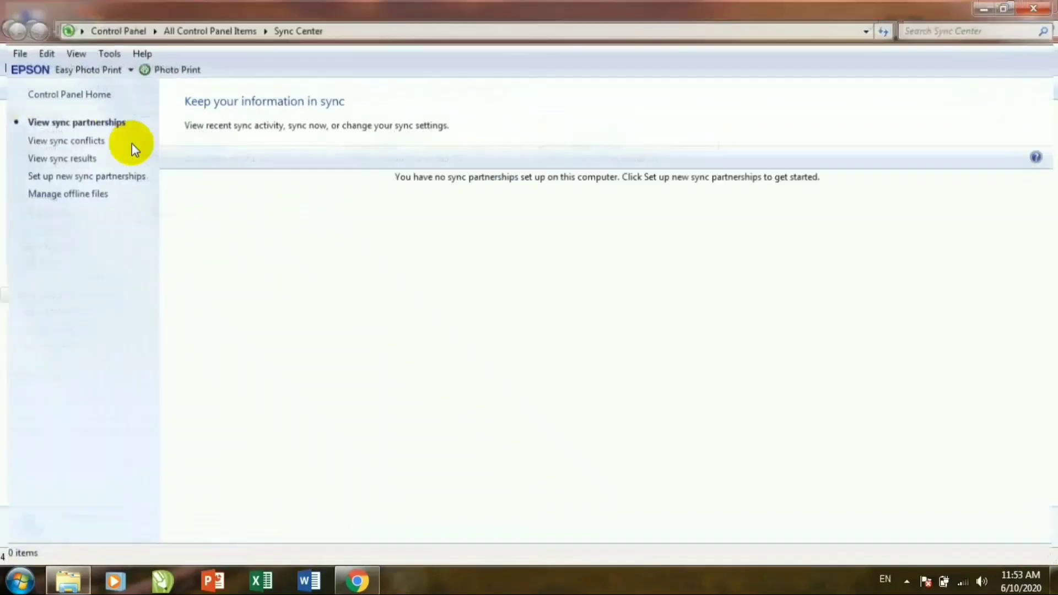
{"action": "left_click", "coordinate": [1027, 7]}
Set Folder Options from the Computer window to "Double-click to open an item (single-click to select)", and apply it
{"action": "left_click", "coordinate": [97, 52]}
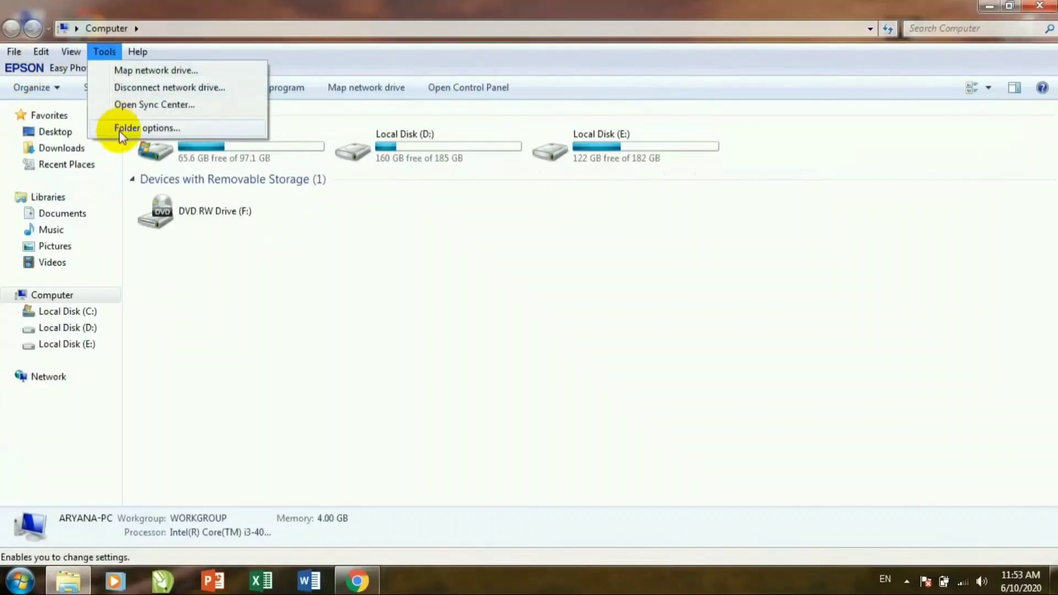
{"action": "left_click", "coordinate": [135, 128]}
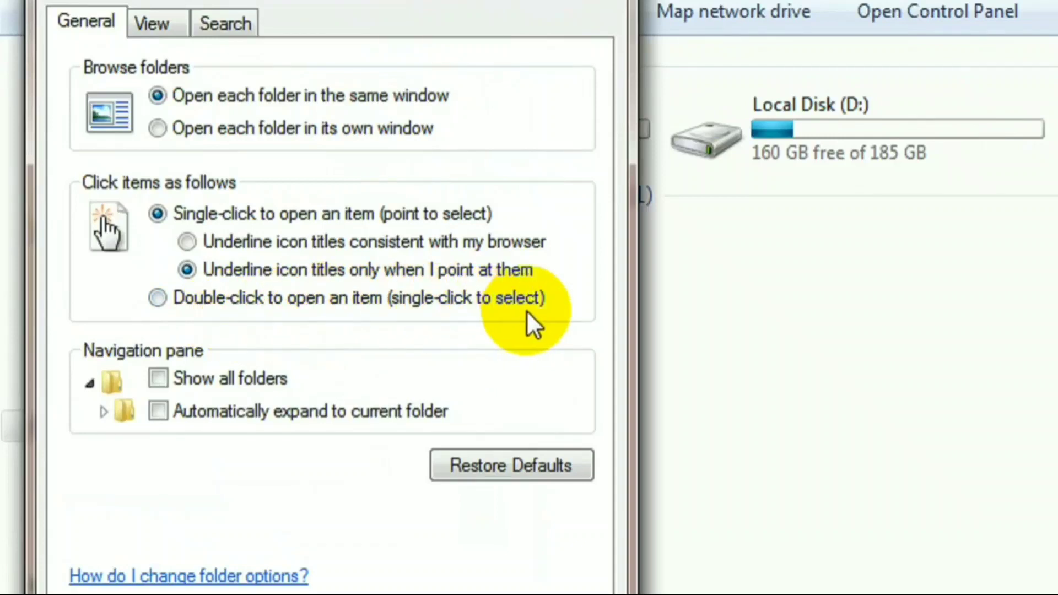
{"action": "left_click", "coordinate": [226, 294]}
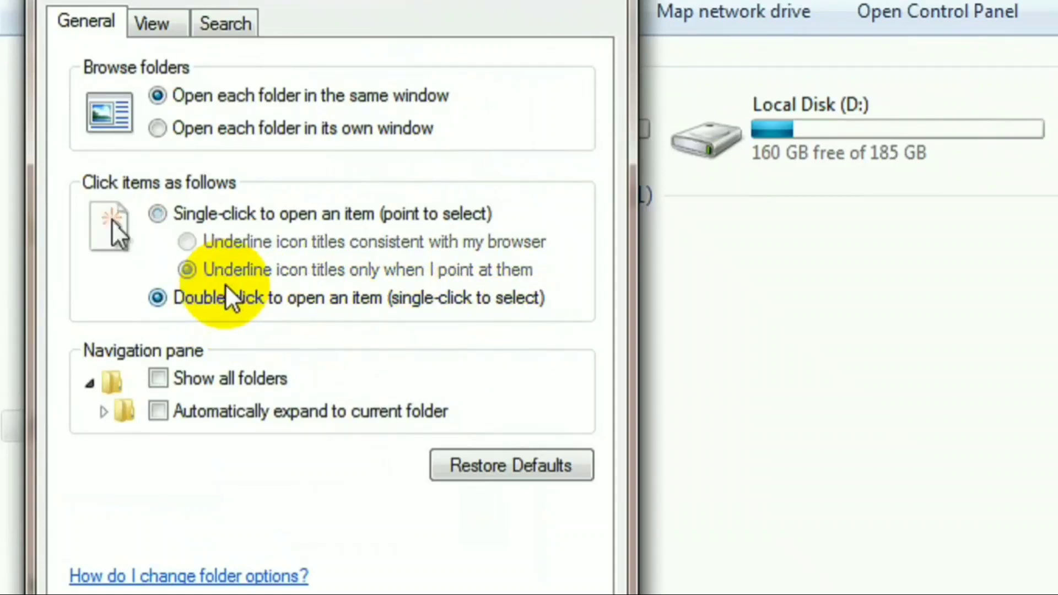
{"action": "left_click", "coordinate": [551, 529]}
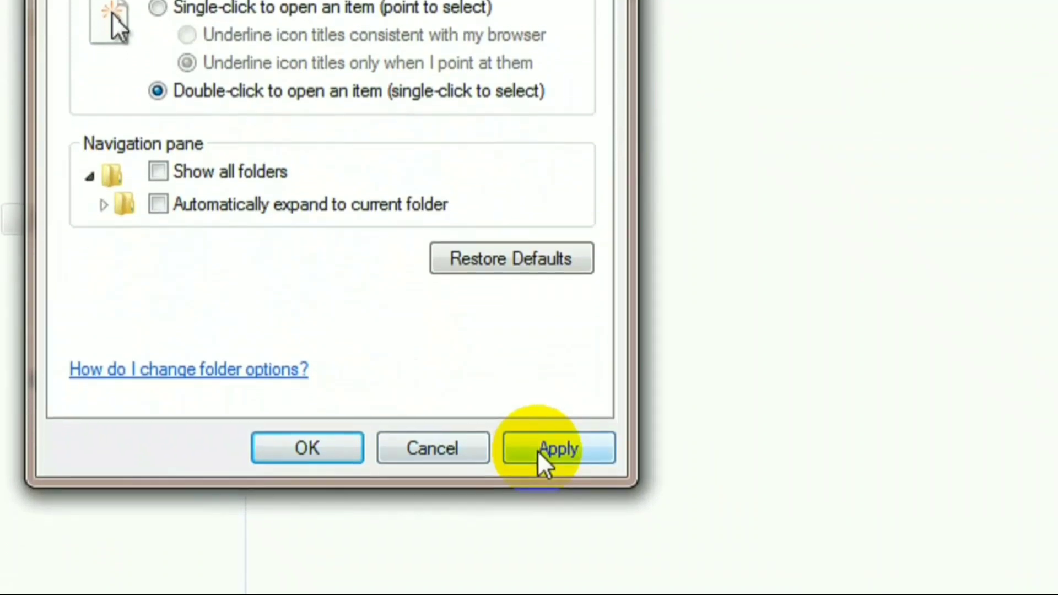
{"action": "left_click", "coordinate": [297, 437]}
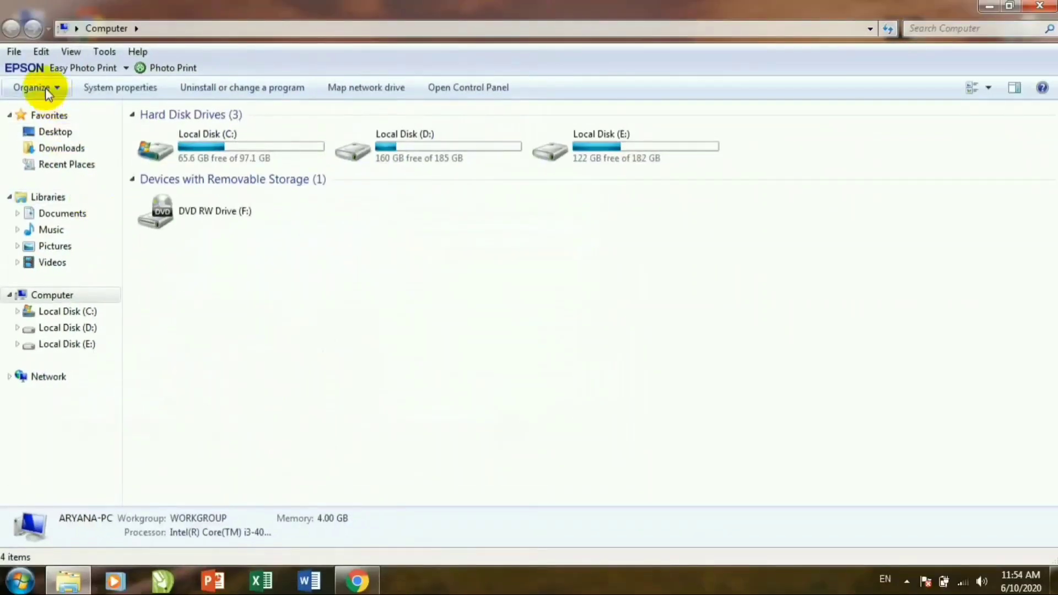
Open the folder and search options to view the General settings, and close both the dialog and the Computer window
{"action": "left_click", "coordinate": [47, 88]}
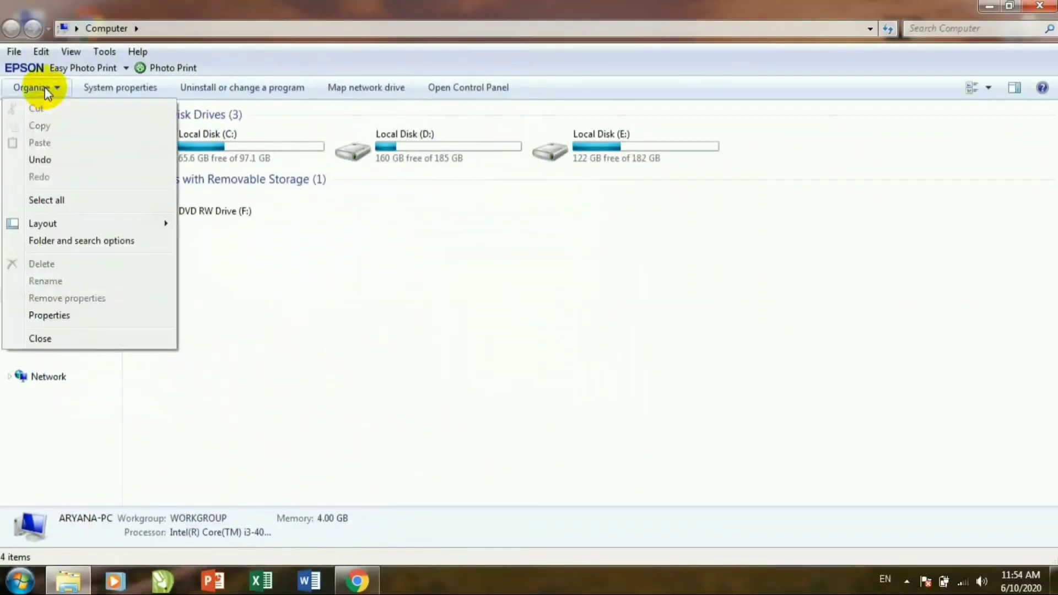
{"action": "left_click", "coordinate": [50, 242]}
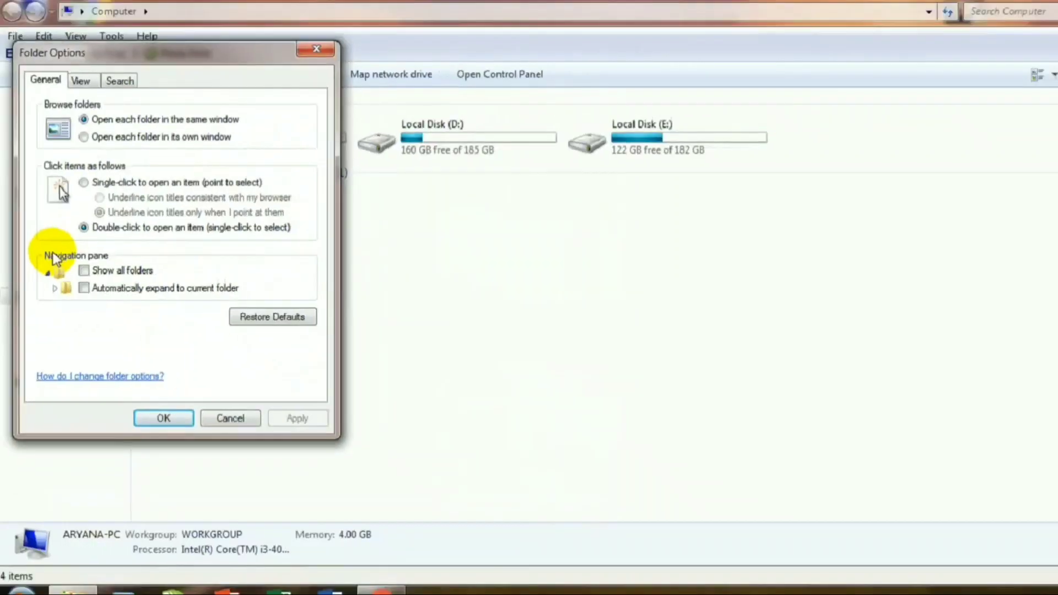
{"action": "left_click", "coordinate": [316, 50]}
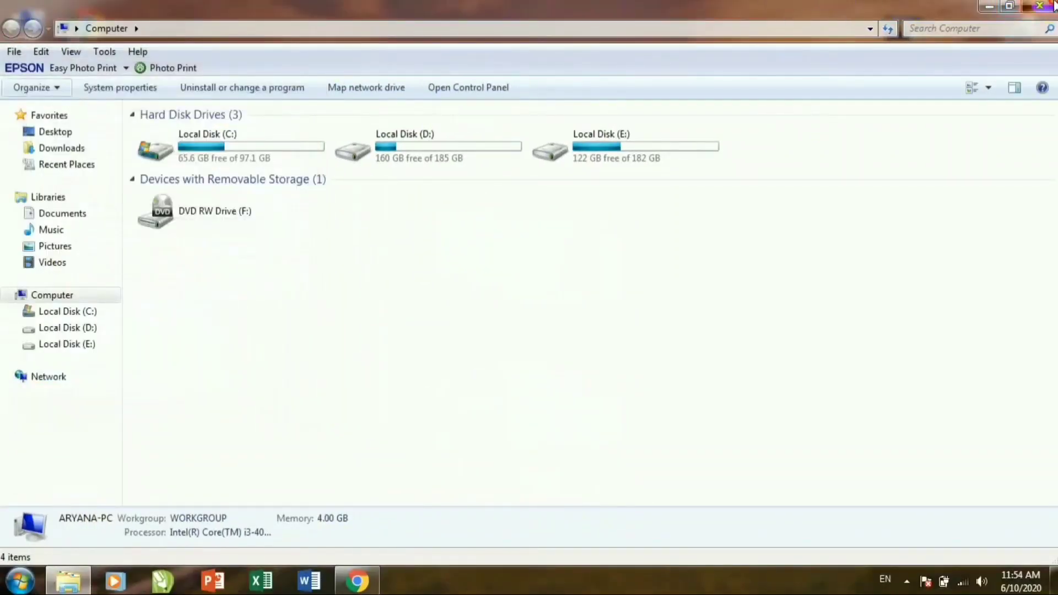
{"action": "left_click", "coordinate": [1054, 5]}
Open Computer from the desktop, view the Navigation pane settings in Folder Options, and close the dialog
{"action": "right_click", "coordinate": [34, 35]}
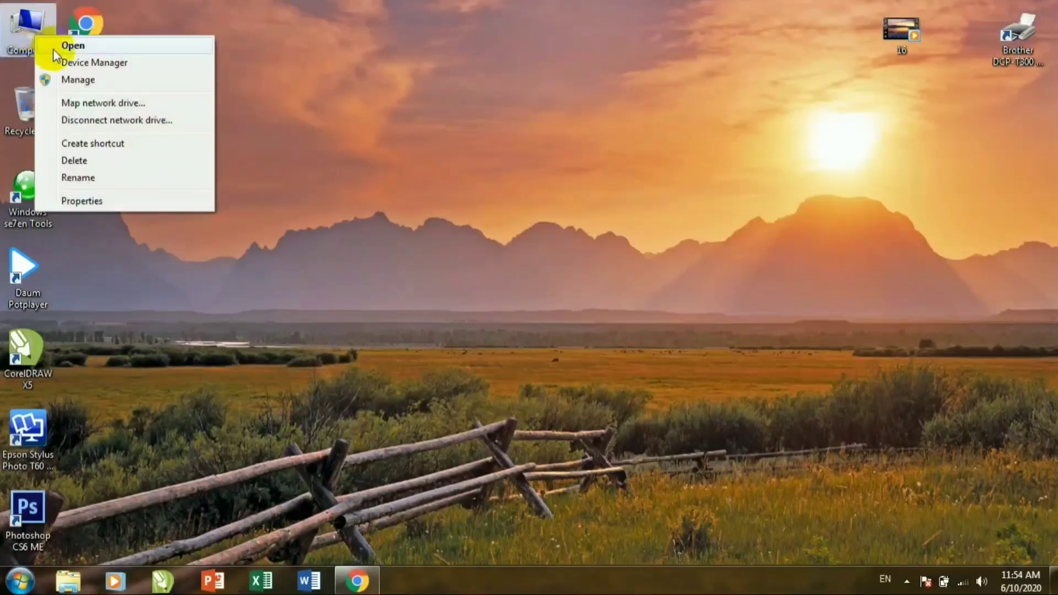
{"action": "left_click", "coordinate": [53, 49]}
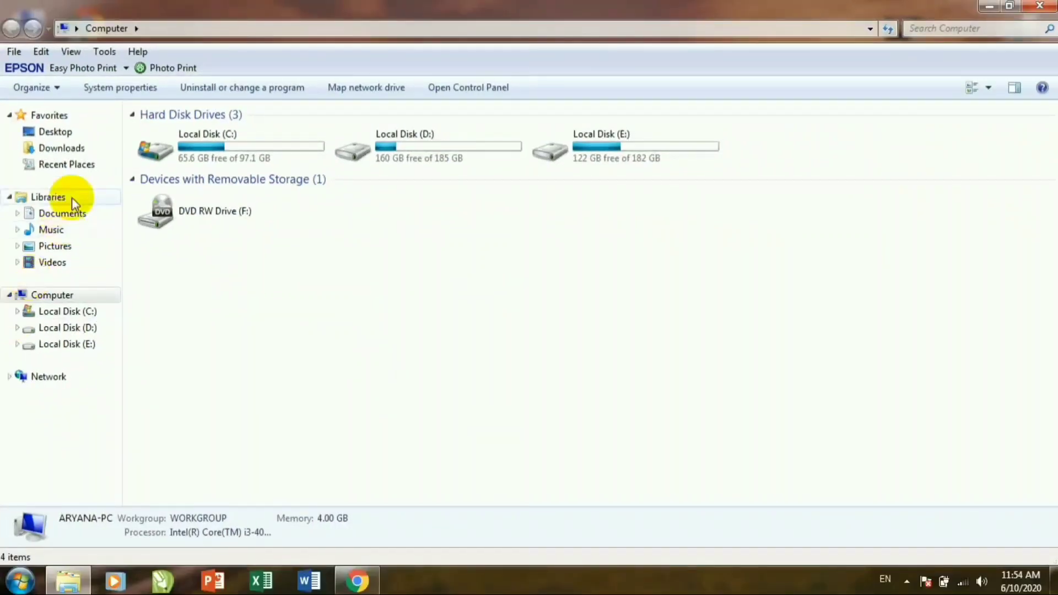
{"action": "left_click", "coordinate": [62, 88]}
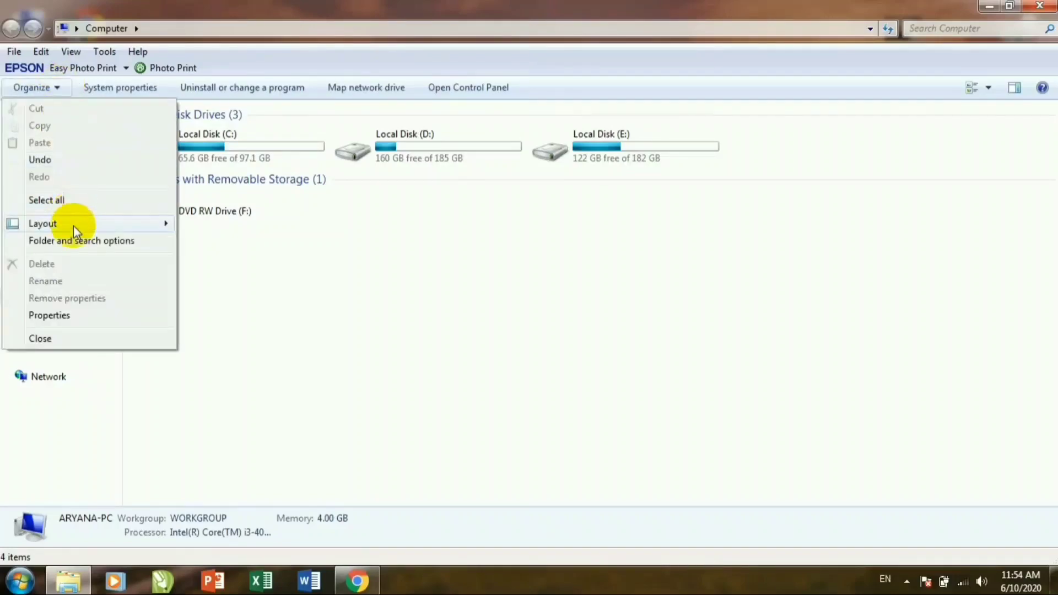
{"action": "left_click", "coordinate": [74, 241]}
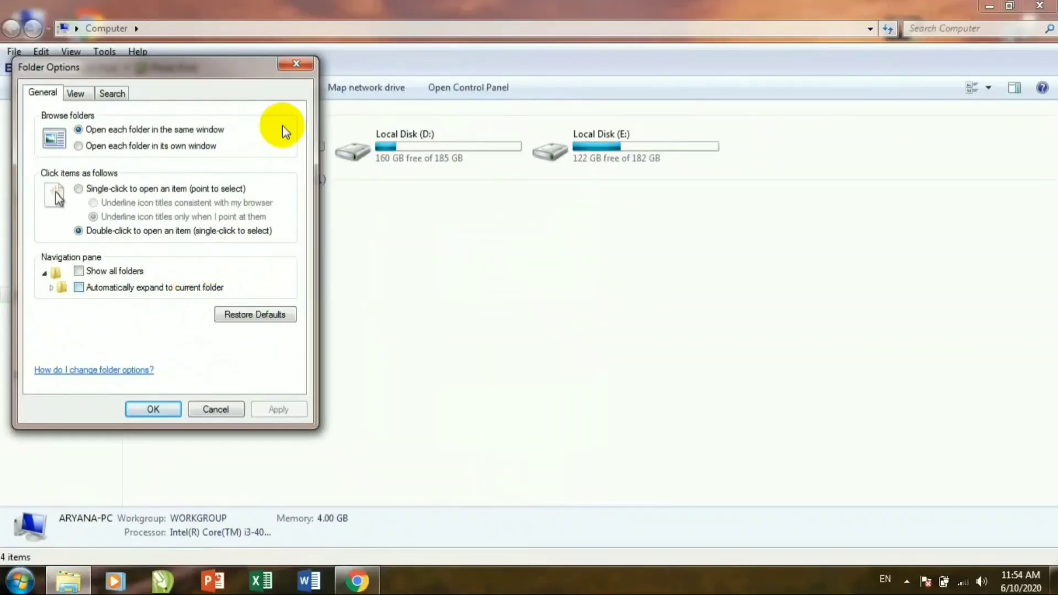
{"action": "left_click", "coordinate": [296, 64]}
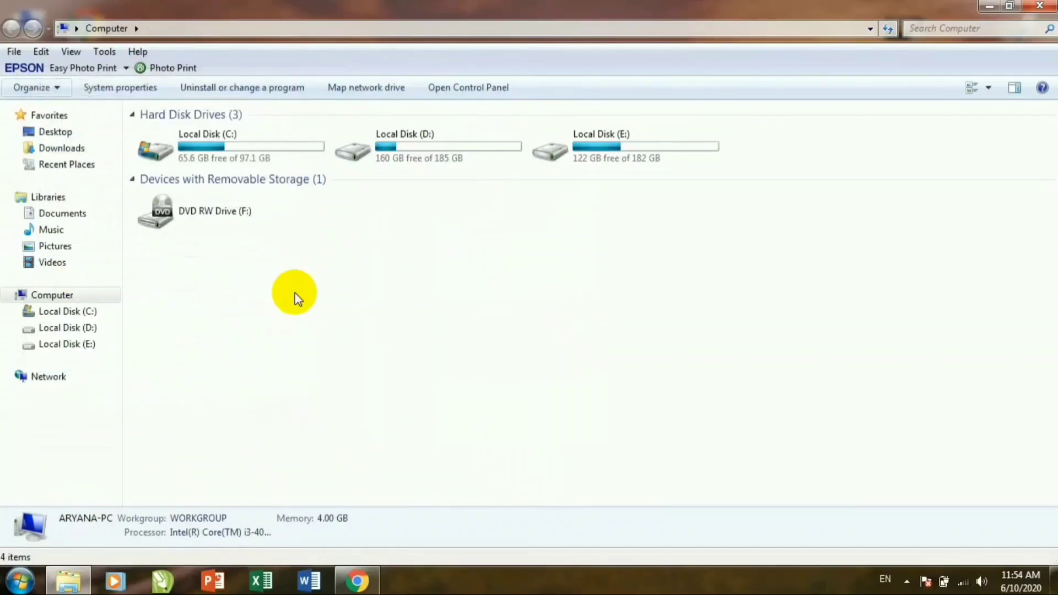
Browse to Local Disk (D:) > Software > Fonts > Fonts to examine how the navigation pane follows, and close the window
{"action": "double_click", "coordinate": [421, 150]}
{"action": "double_click", "coordinate": [589, 151]}
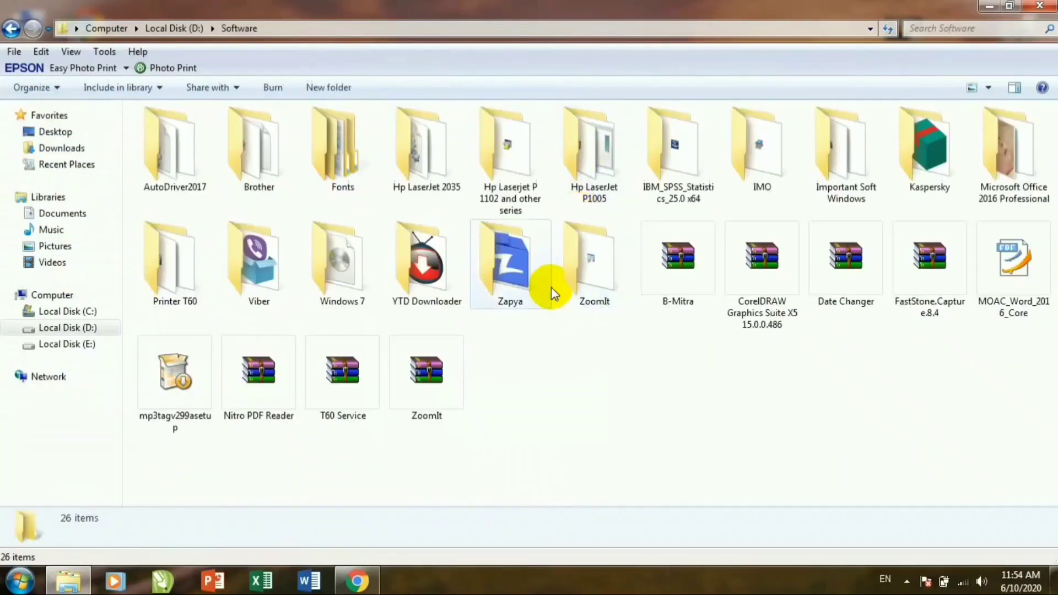
{"action": "double_click", "coordinate": [323, 130]}
{"action": "double_click", "coordinate": [254, 147]}
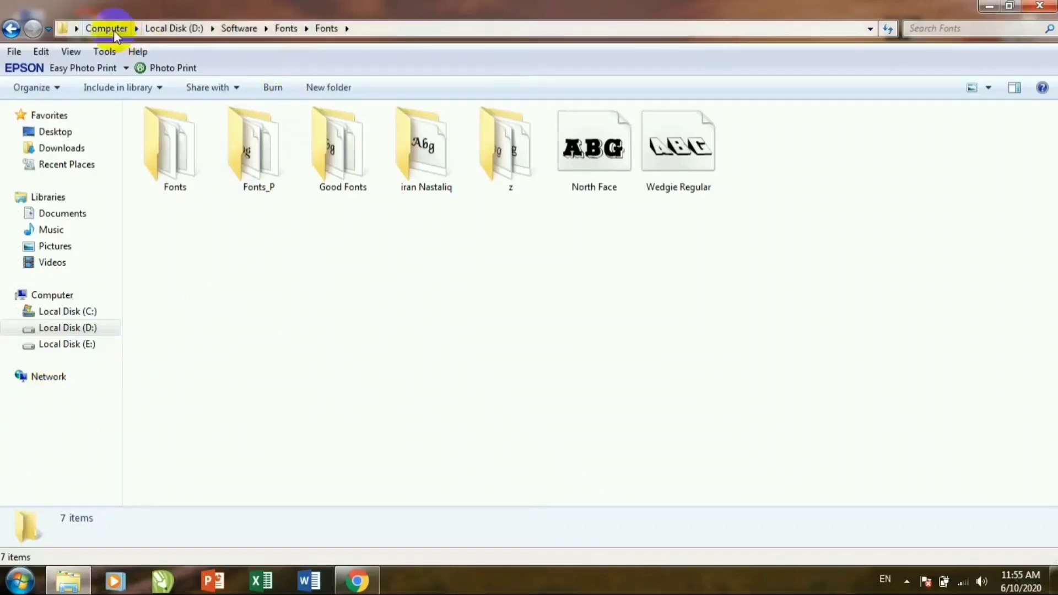
{"action": "left_click", "coordinate": [394, 26]}
{"action": "left_click", "coordinate": [343, 248]}
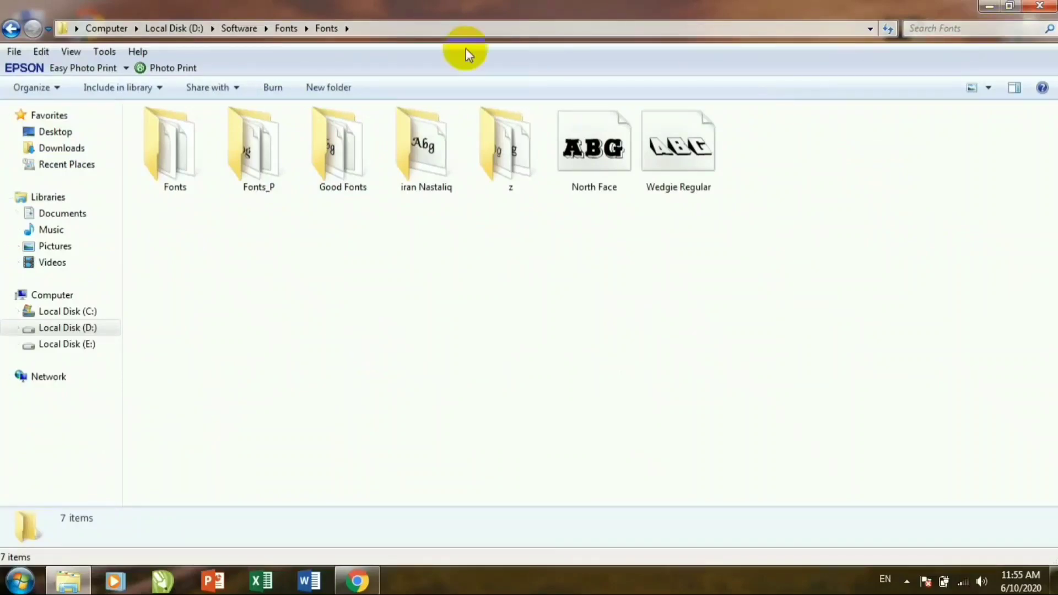
{"action": "left_click", "coordinate": [30, 89]}
{"action": "left_click", "coordinate": [253, 271]}
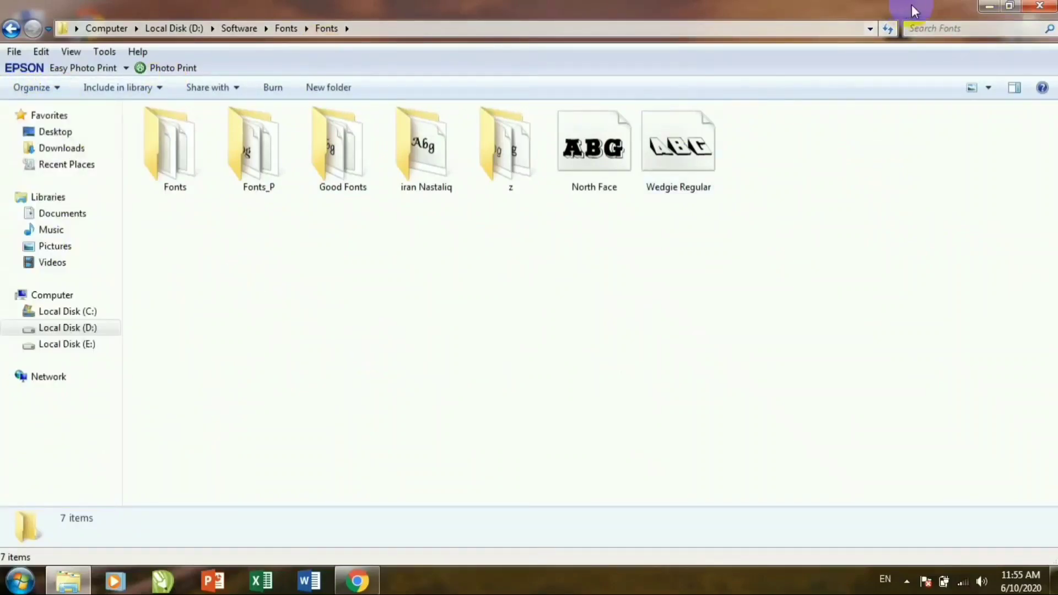
{"action": "key", "text": "alt+F4"}
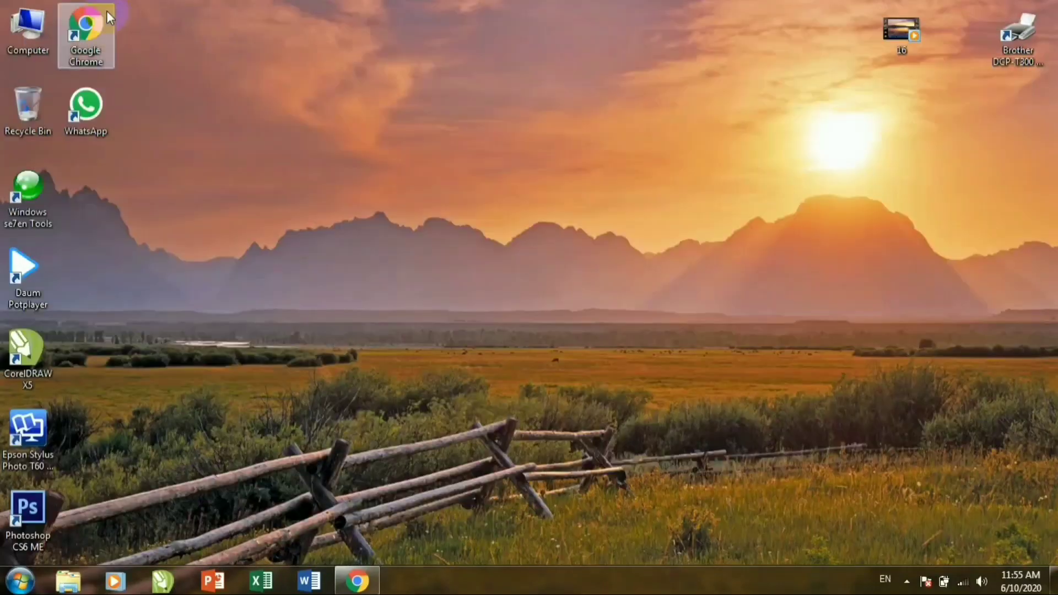
Enable "Show all folders" and "Automatically expand to current folder" in Folder Options from a reopened Computer window, apply them, and close the windows
{"action": "double_click", "coordinate": [28, 30]}
{"action": "left_click", "coordinate": [61, 88]}
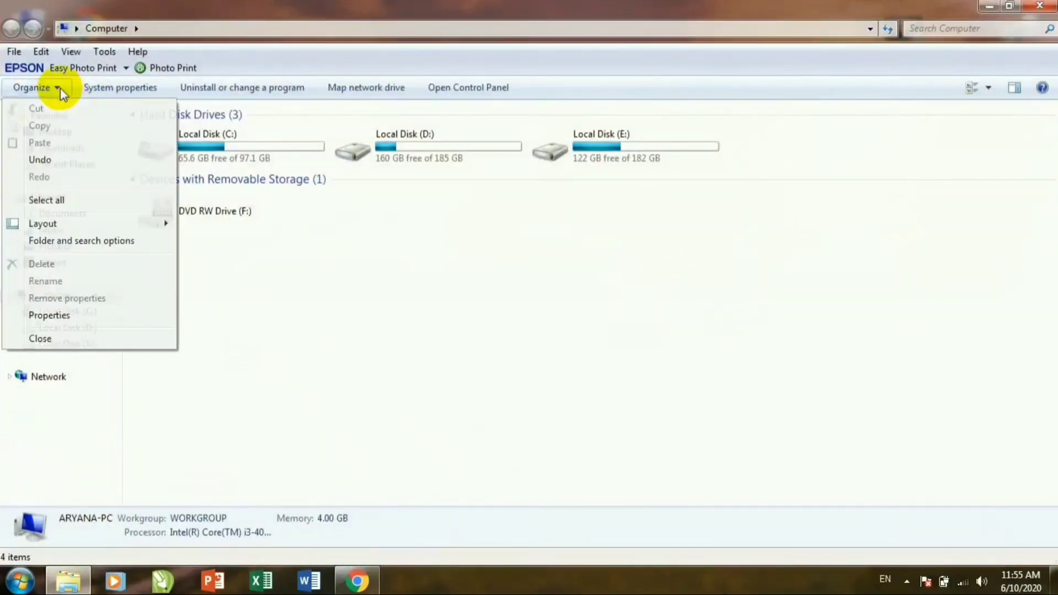
{"action": "left_click", "coordinate": [65, 241]}
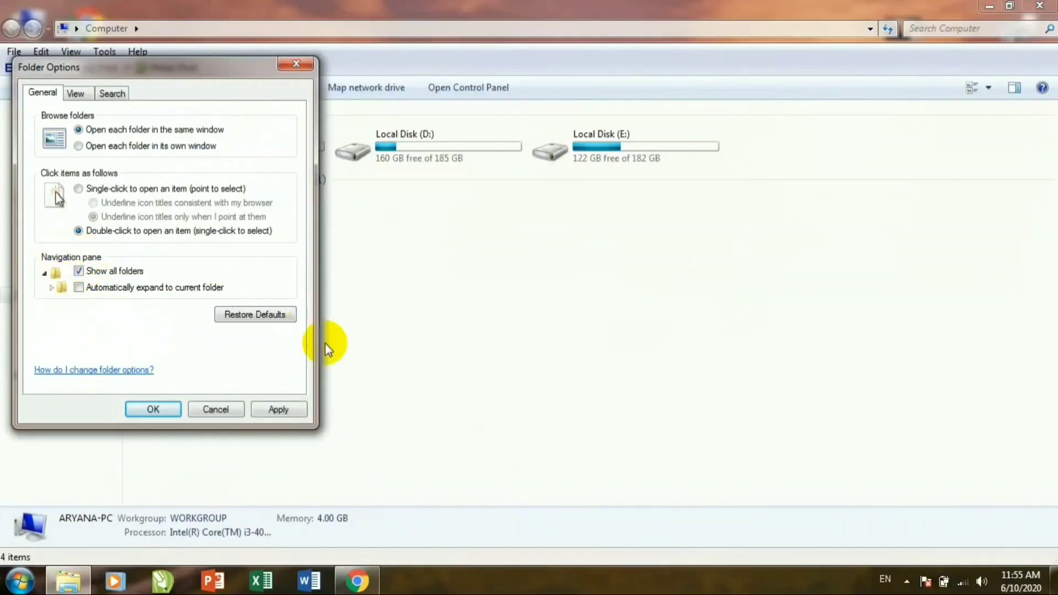
{"action": "left_click", "coordinate": [78, 287]}
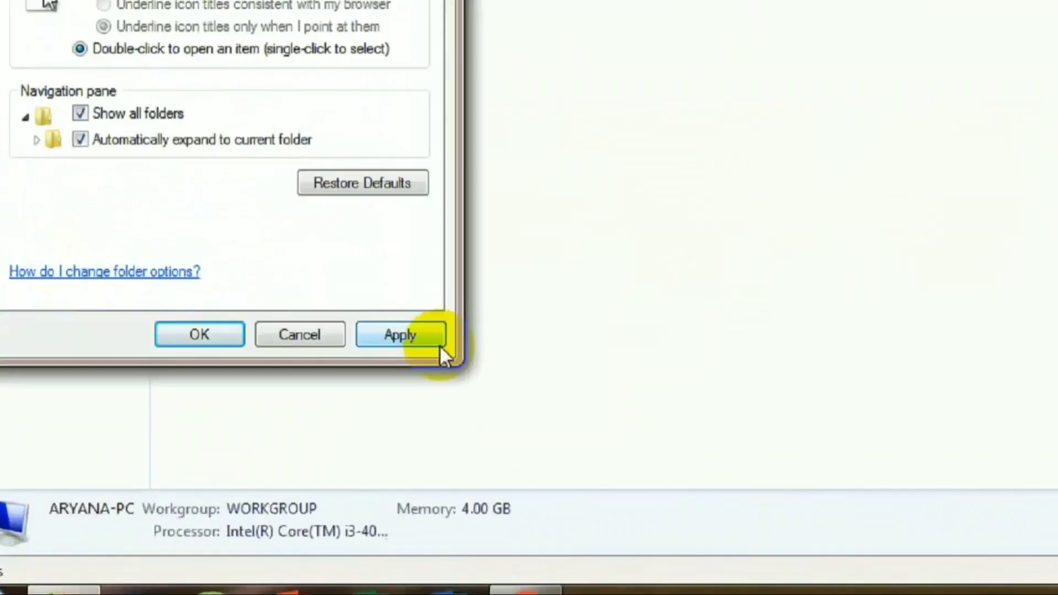
{"action": "left_click", "coordinate": [531, 298]}
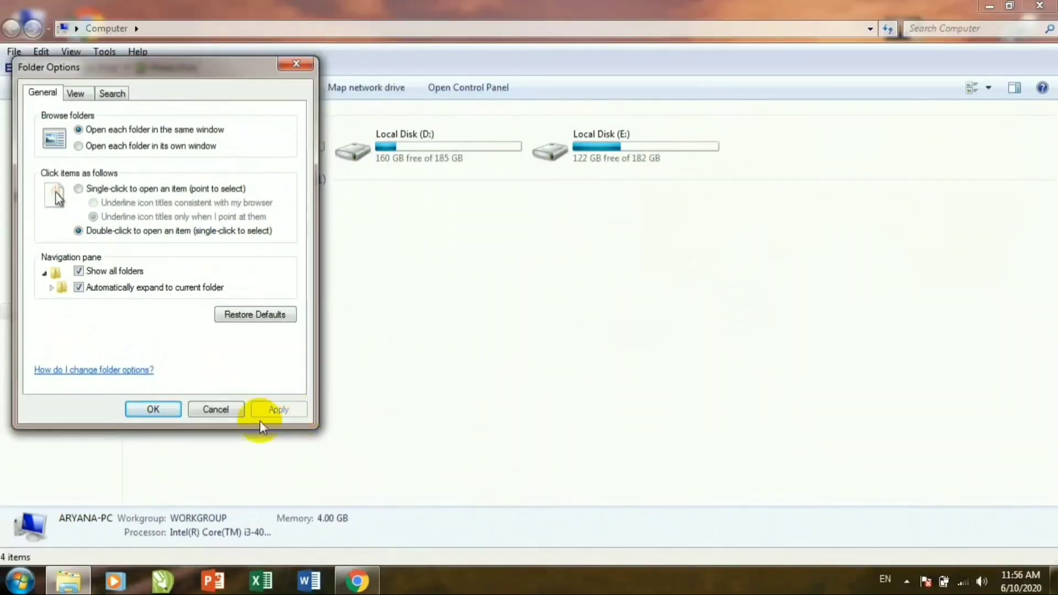
{"action": "left_click", "coordinate": [154, 410]}
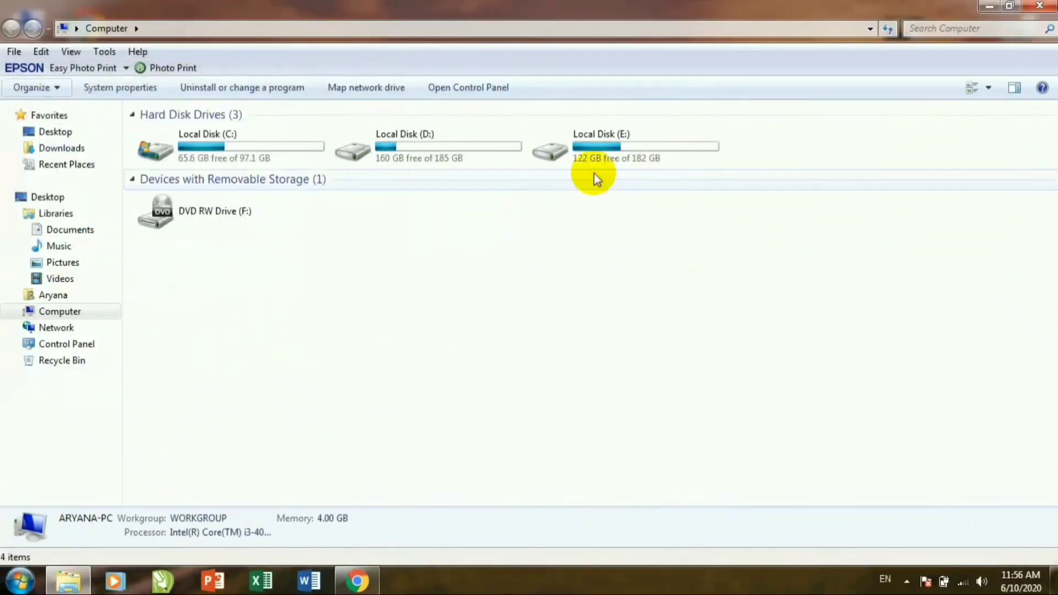
{"action": "left_click", "coordinate": [1040, 6]}
Reopen Computer and browse to Local Disk (D:) > Software > Fonts > Fonts, examining the folder tree in the navigation pane
{"action": "double_click", "coordinate": [29, 25]}
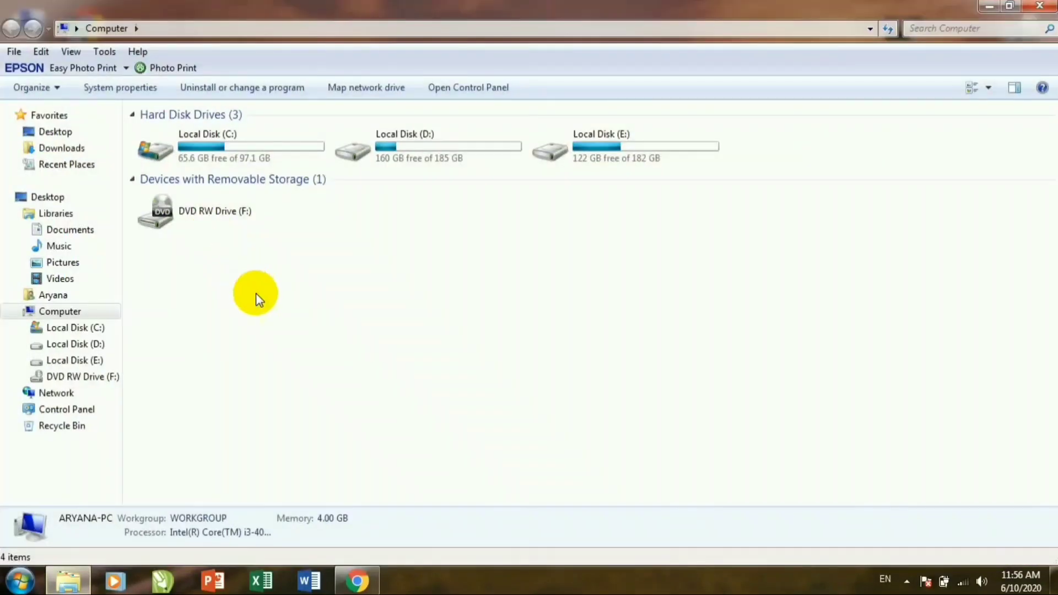
{"action": "double_click", "coordinate": [430, 151]}
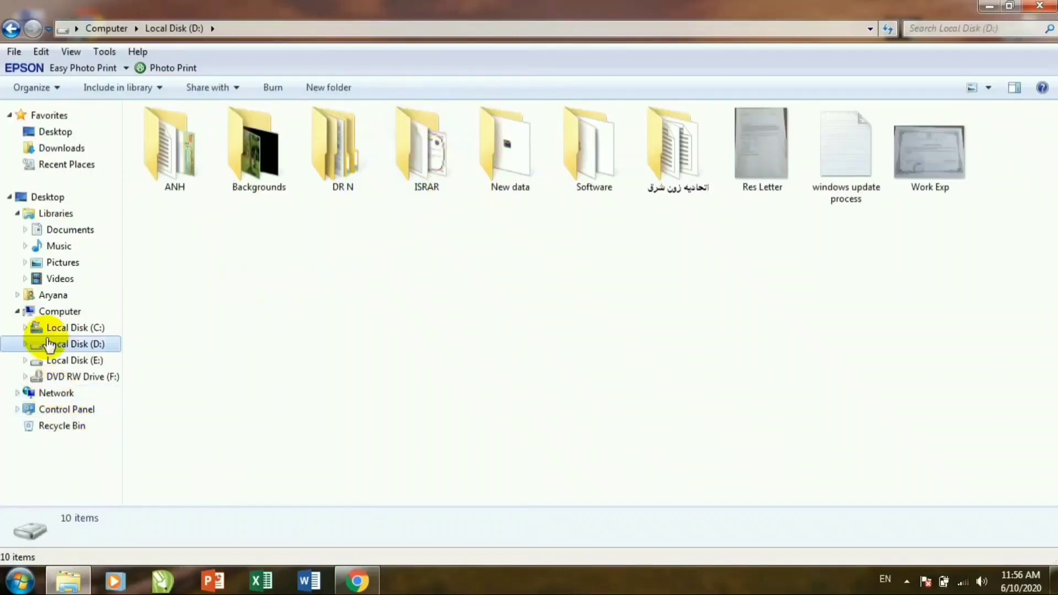
{"action": "double_click", "coordinate": [599, 144]}
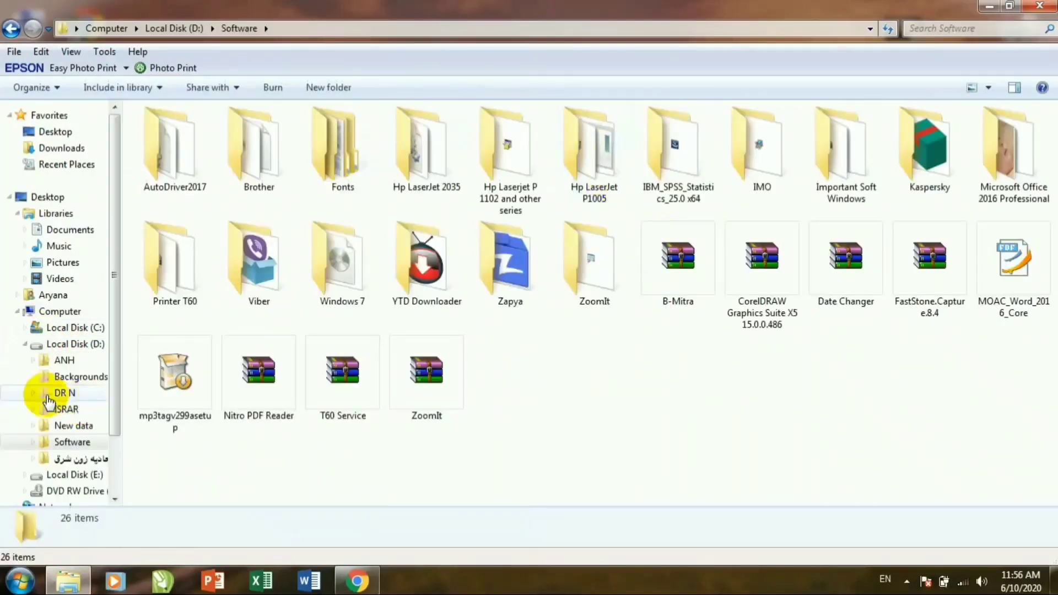
{"action": "left_click_drag", "start_coordinate": [115, 238], "coordinate": [115, 284]}
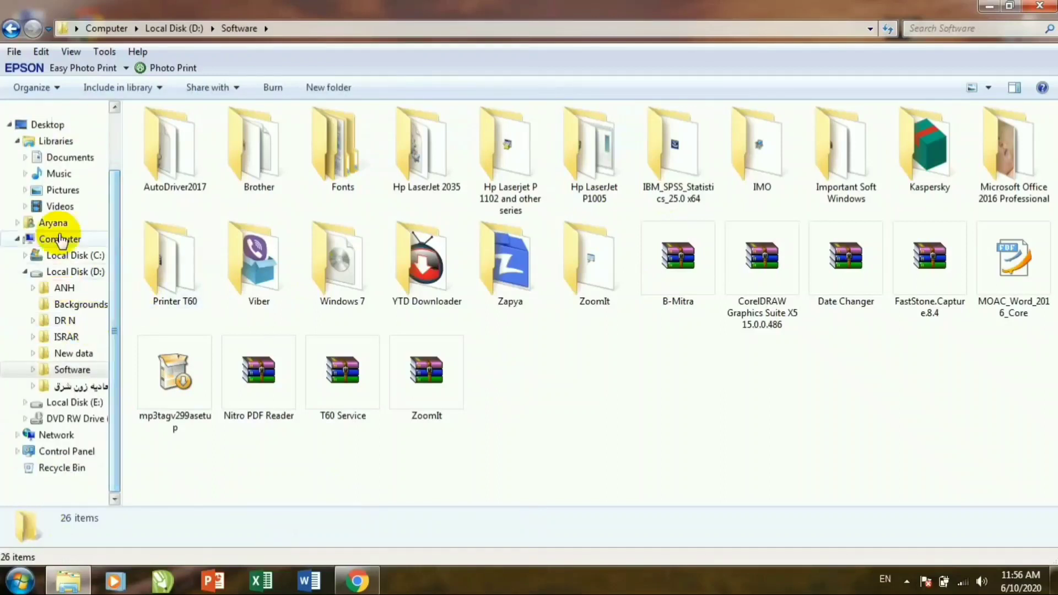
{"action": "double_click", "coordinate": [338, 190]}
{"action": "double_click", "coordinate": [270, 196]}
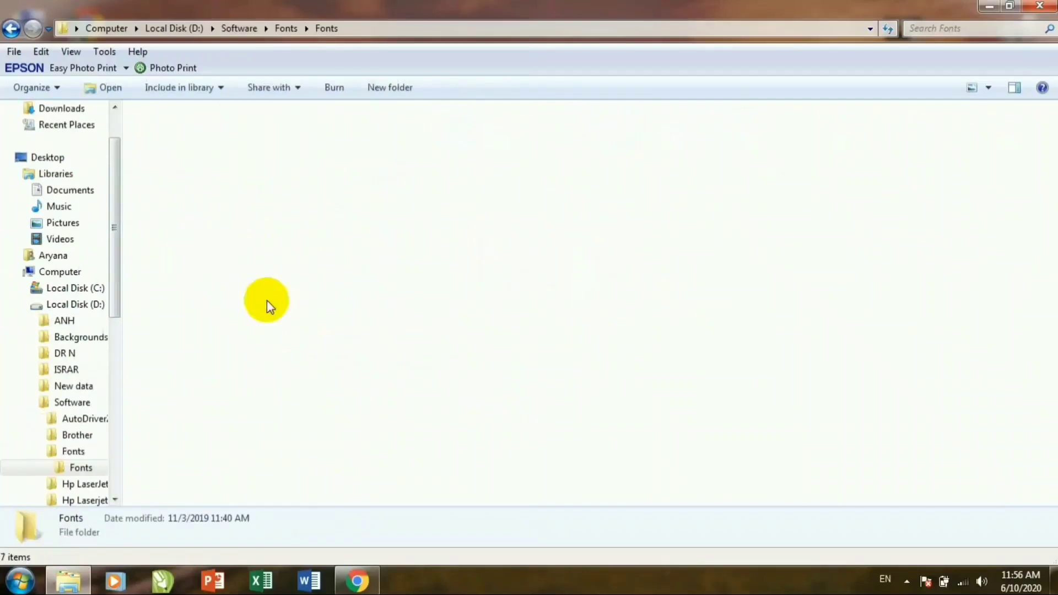
{"action": "left_click_drag", "start_coordinate": [118, 196], "coordinate": [121, 232]}
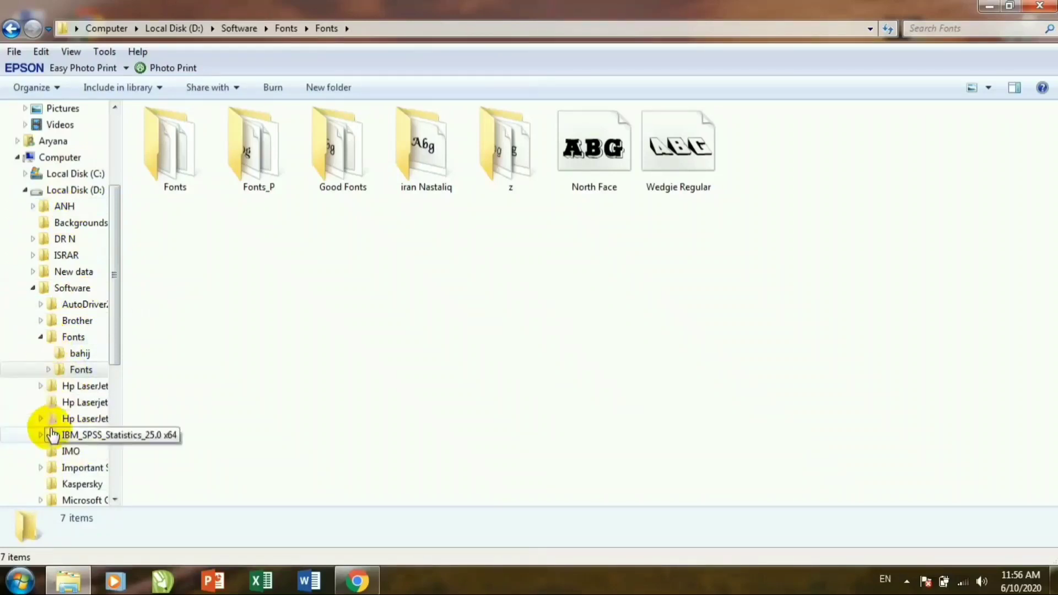
Use the navigation pane's folder tree to visit Software, Brother, the inner Fonts folder, and "Hp Laserjet P 1102 and other series"
{"action": "left_click", "coordinate": [71, 291]}
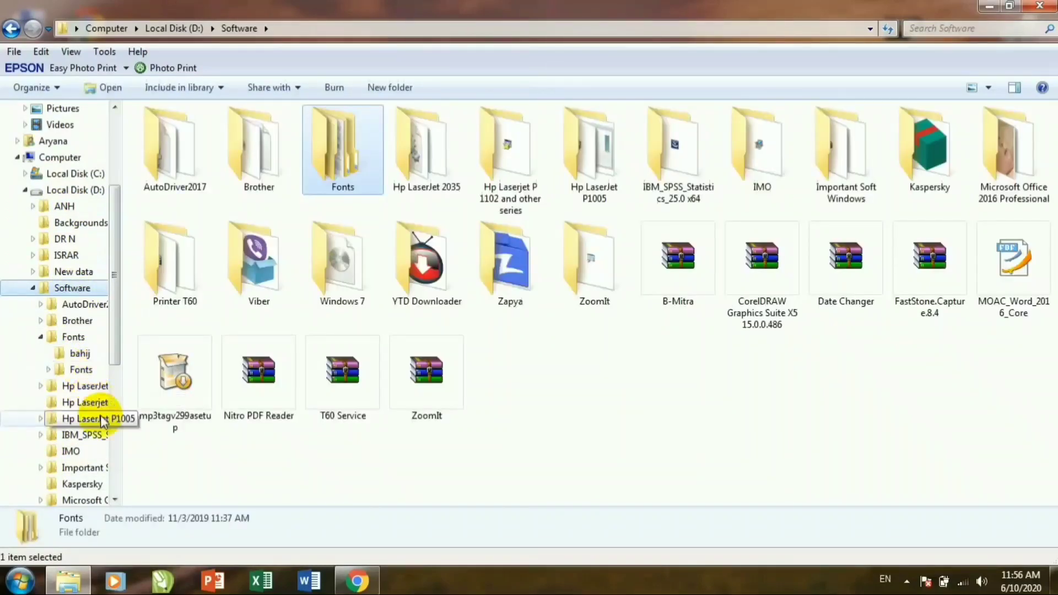
{"action": "left_click", "coordinate": [77, 321]}
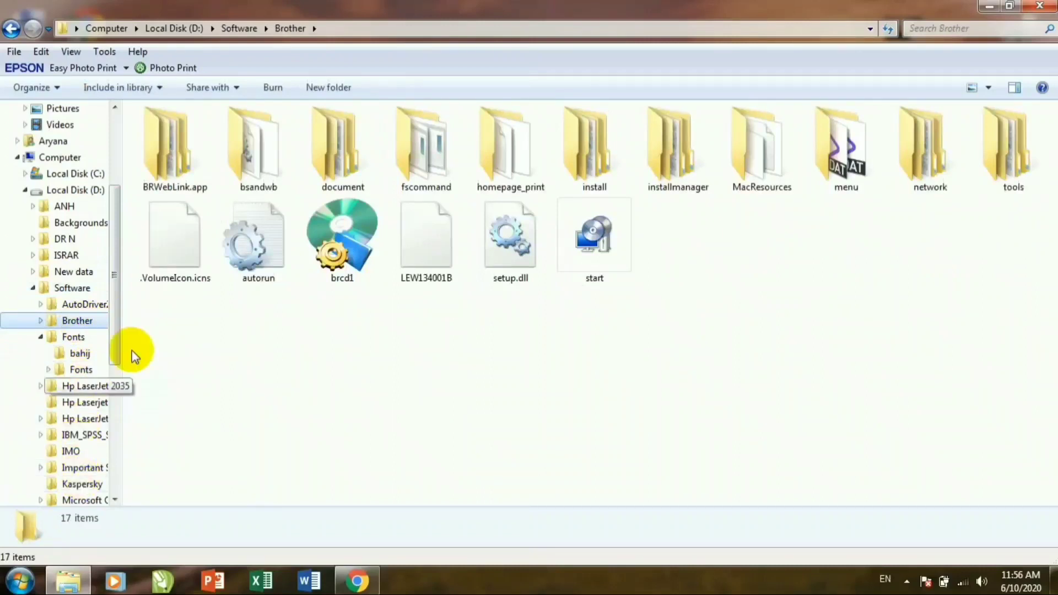
{"action": "left_click", "coordinate": [77, 369]}
{"action": "left_click", "coordinate": [71, 402]}
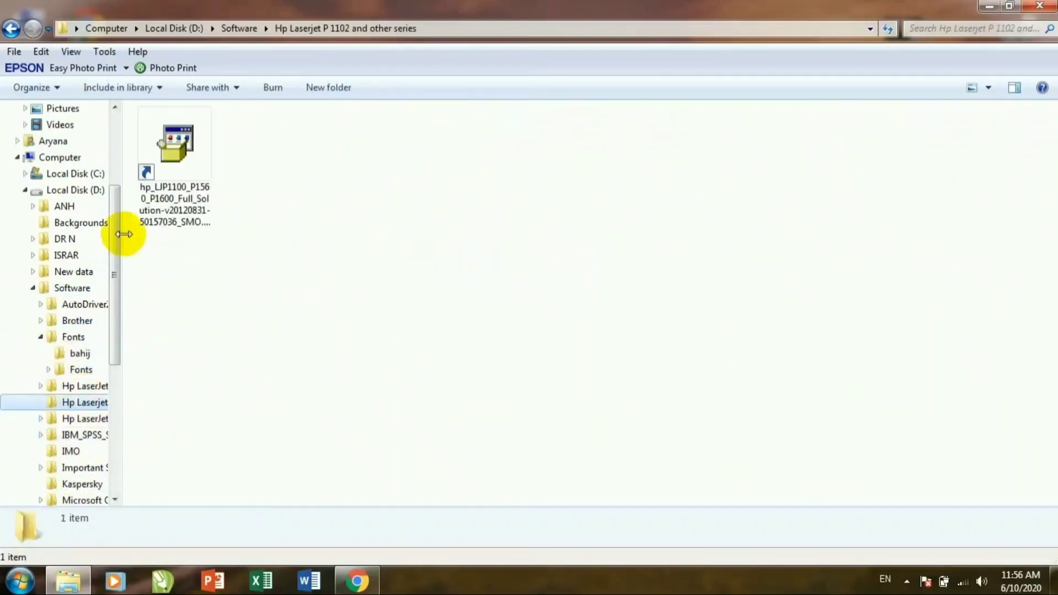
Select "Single-click to open an item (point to select)" and "Open each folder in its own window" in Folder Options
{"action": "left_click", "coordinate": [117, 54]}
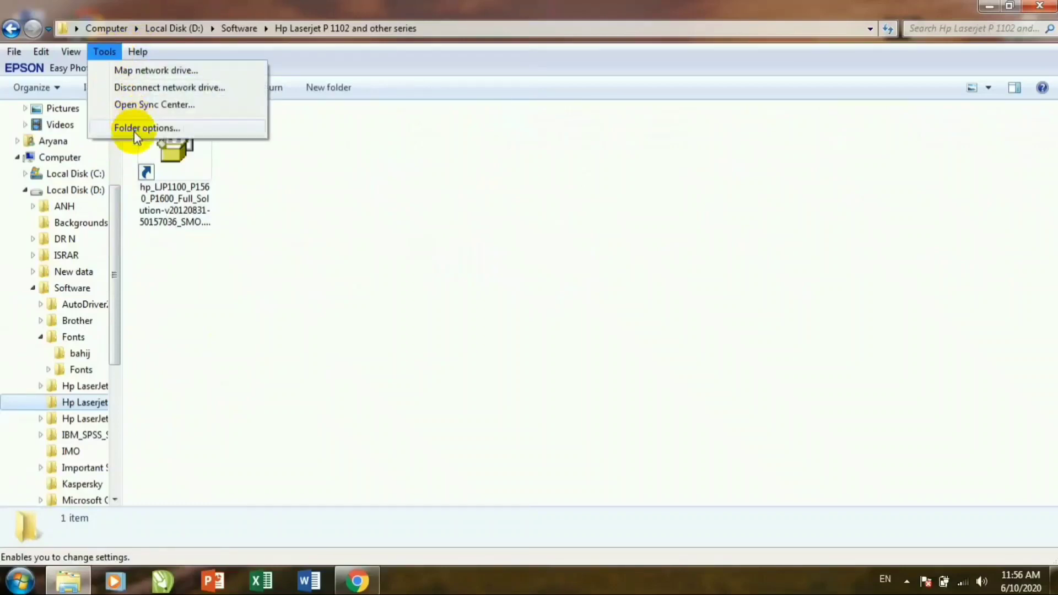
{"action": "left_click", "coordinate": [135, 130]}
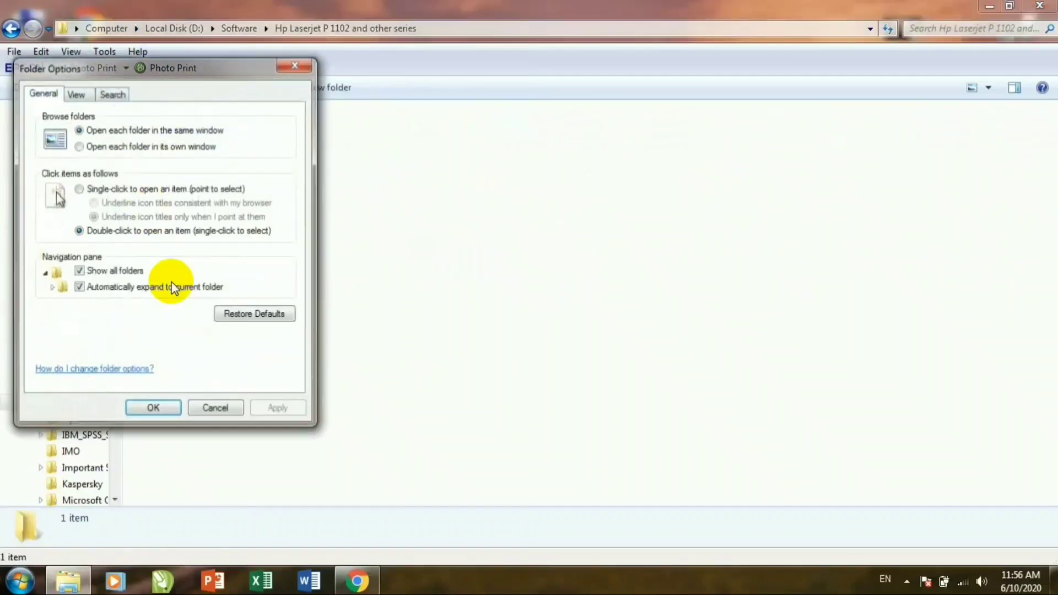
{"action": "left_click", "coordinate": [87, 272]}
{"action": "left_click", "coordinate": [87, 282]}
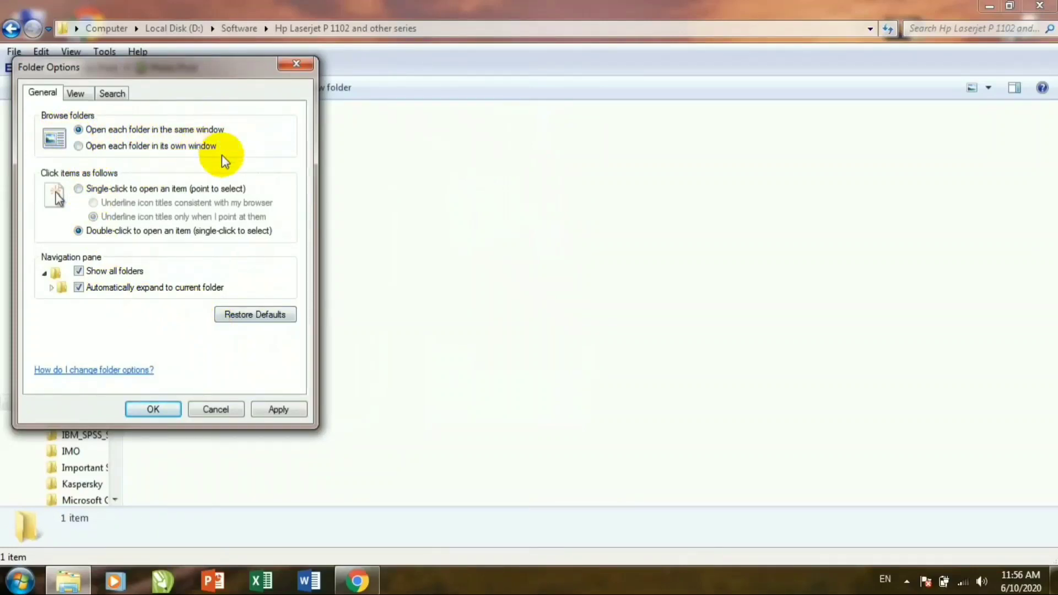
{"action": "left_click", "coordinate": [88, 188]}
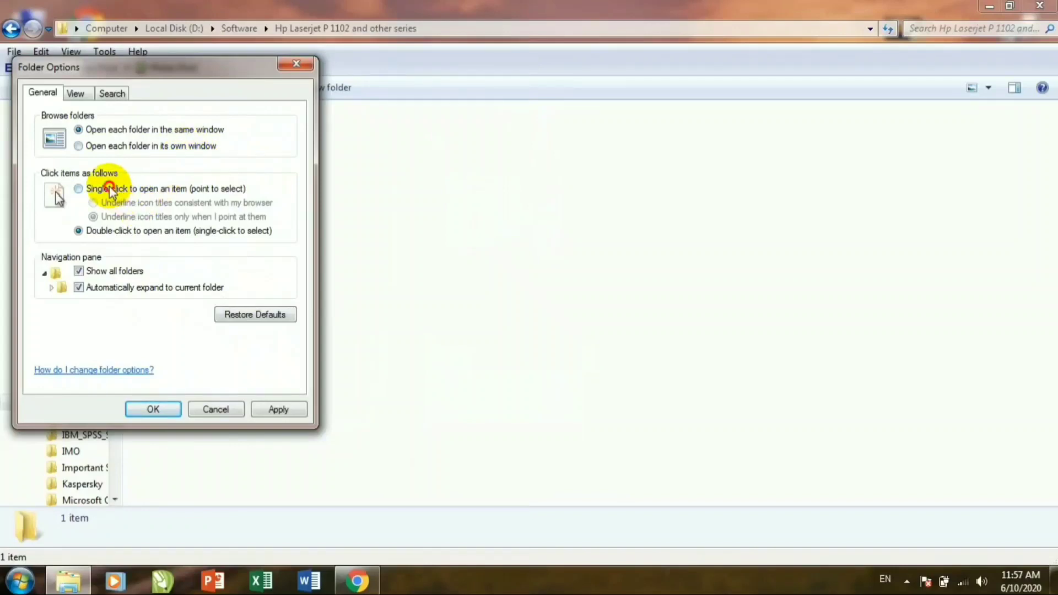
{"action": "left_click", "coordinate": [79, 145]}
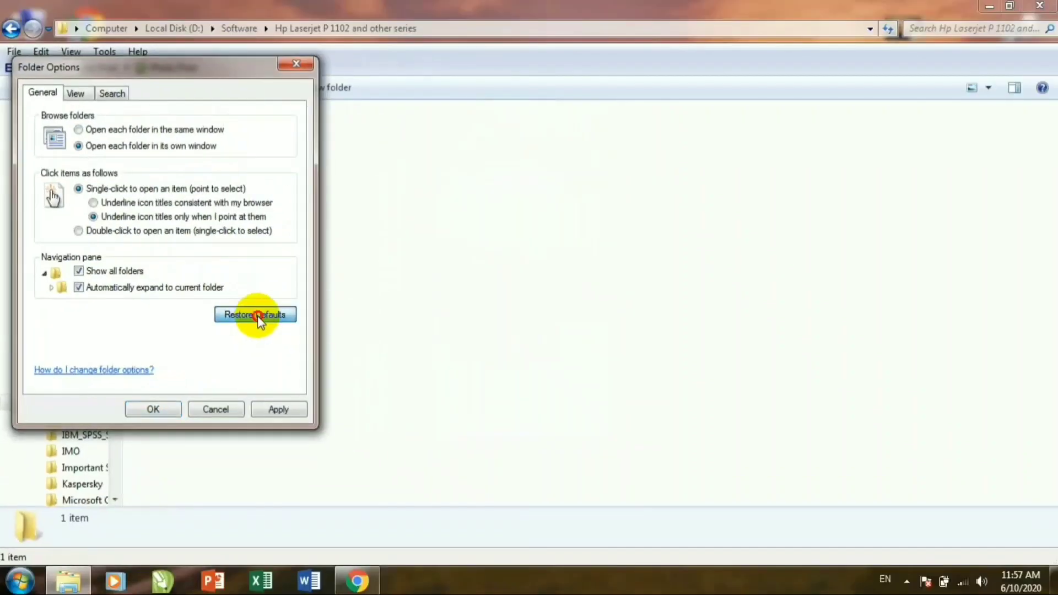
Restore the General folder options to their defaults, apply them, and close the dialog and the Explorer window
{"action": "left_click", "coordinate": [512, 287]}
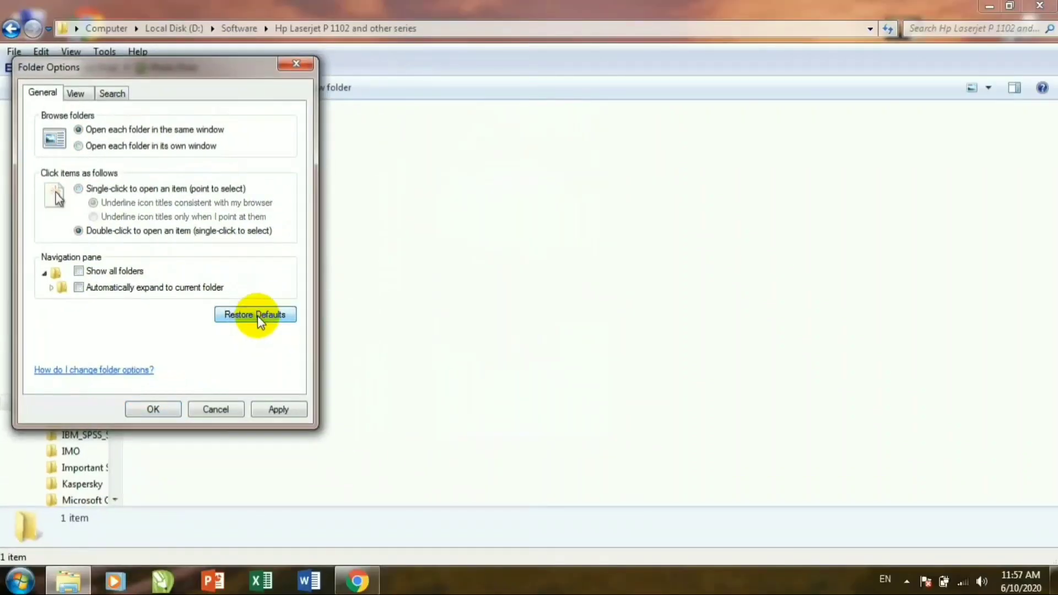
{"action": "left_click", "coordinate": [274, 408]}
{"action": "left_click", "coordinate": [145, 409]}
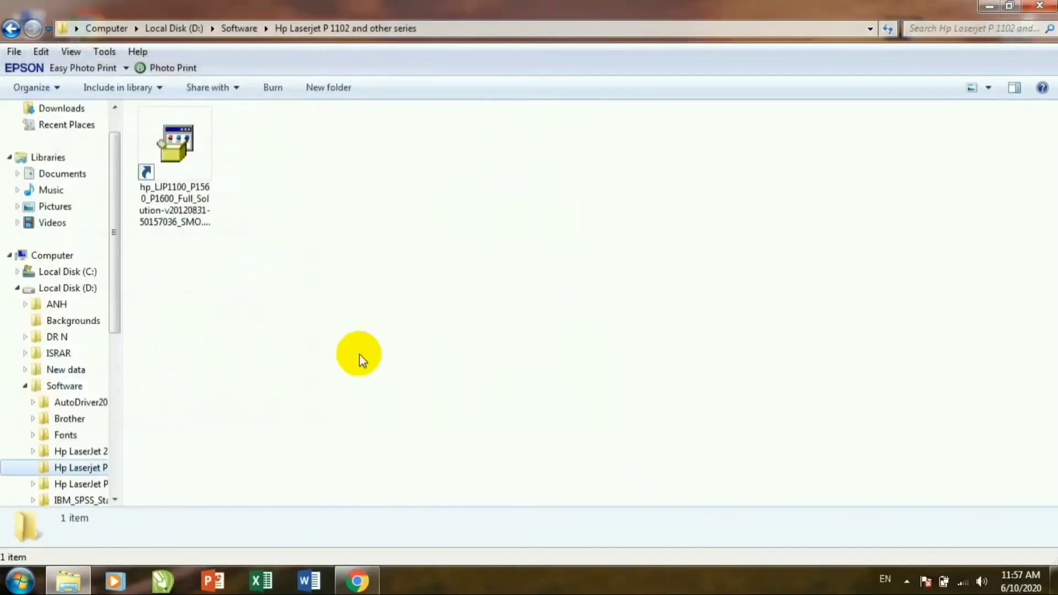
{"action": "left_click", "coordinate": [1039, 6]}
Reopen Computer, browse to Local Disk (D:) > Software > Brother to check the default folder behaviour, and close the window
{"action": "double_click", "coordinate": [24, 28]}
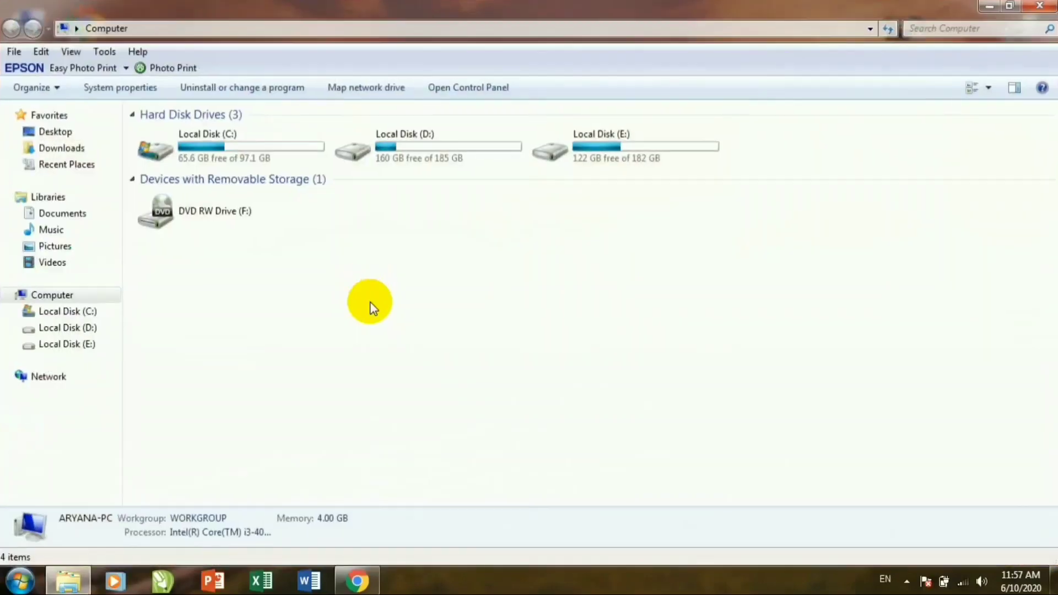
{"action": "left_click", "coordinate": [451, 154]}
{"action": "double_click", "coordinate": [451, 151]}
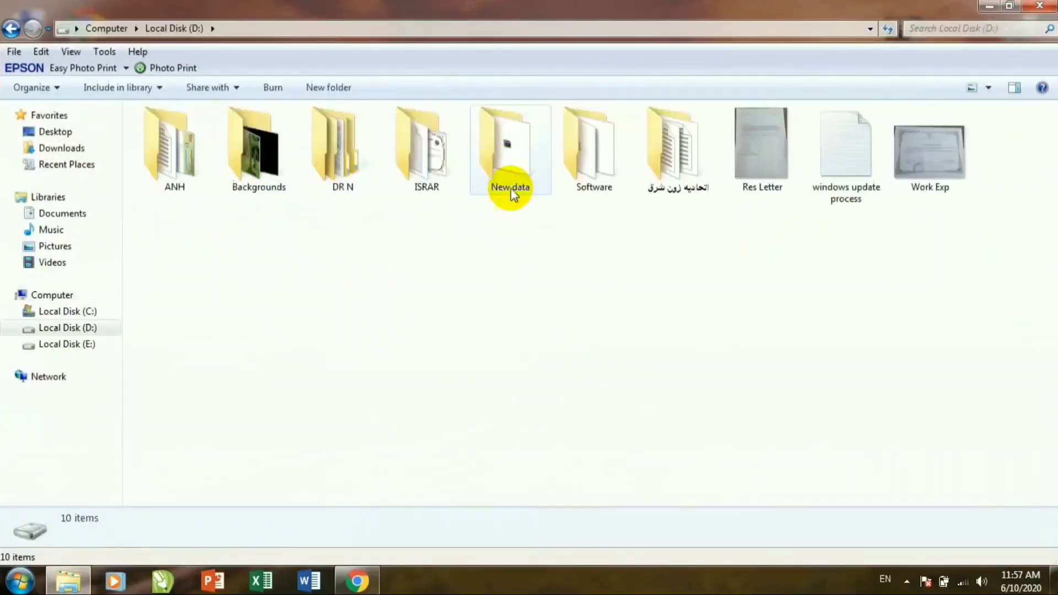
{"action": "double_click", "coordinate": [593, 150]}
{"action": "double_click", "coordinate": [297, 128]}
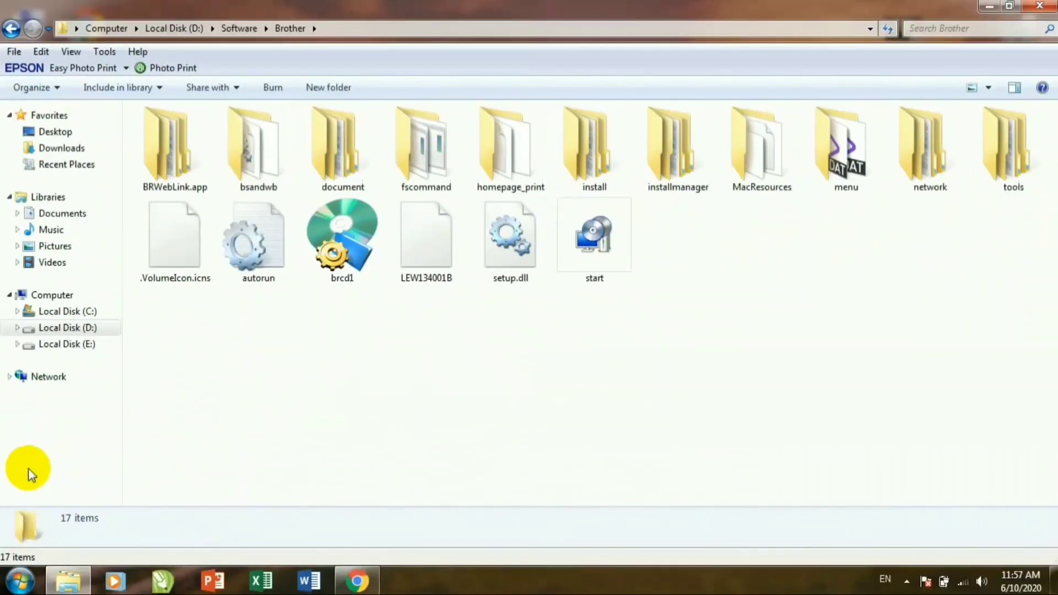
{"action": "left_click", "coordinate": [1038, 8]}
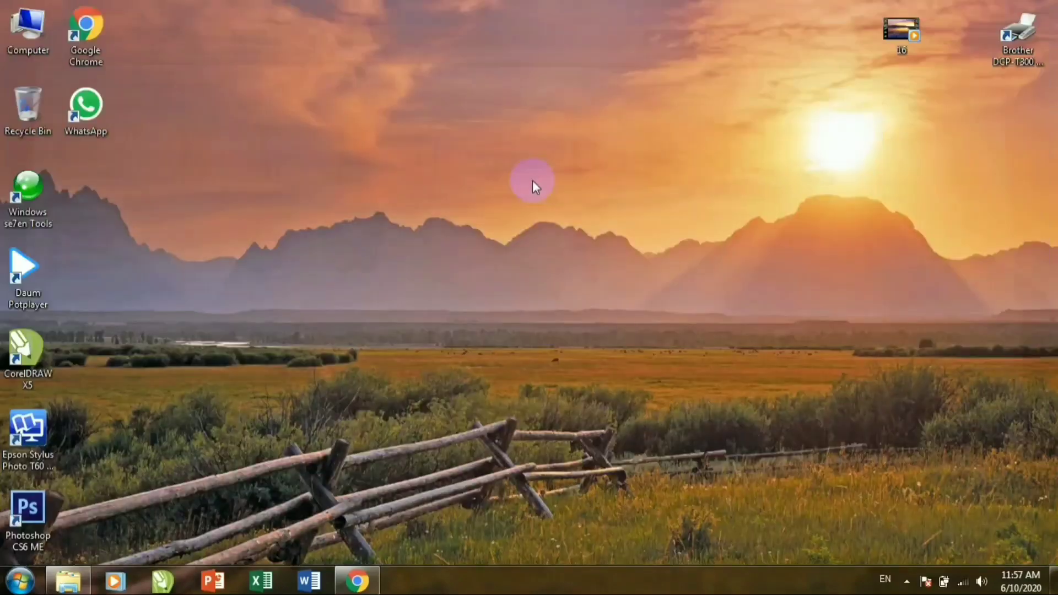
Reopen Folder Options from a new Computer window, review its General and View settings, and close the dialog without changes
{"action": "double_click", "coordinate": [35, 48]}
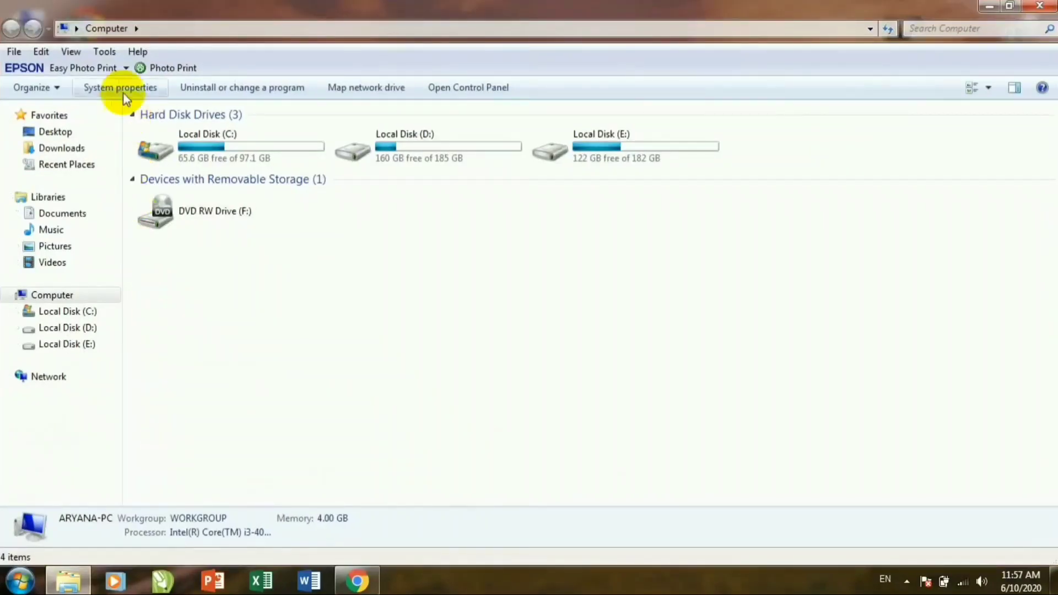
{"action": "left_click", "coordinate": [104, 51]}
{"action": "left_click", "coordinate": [107, 126]}
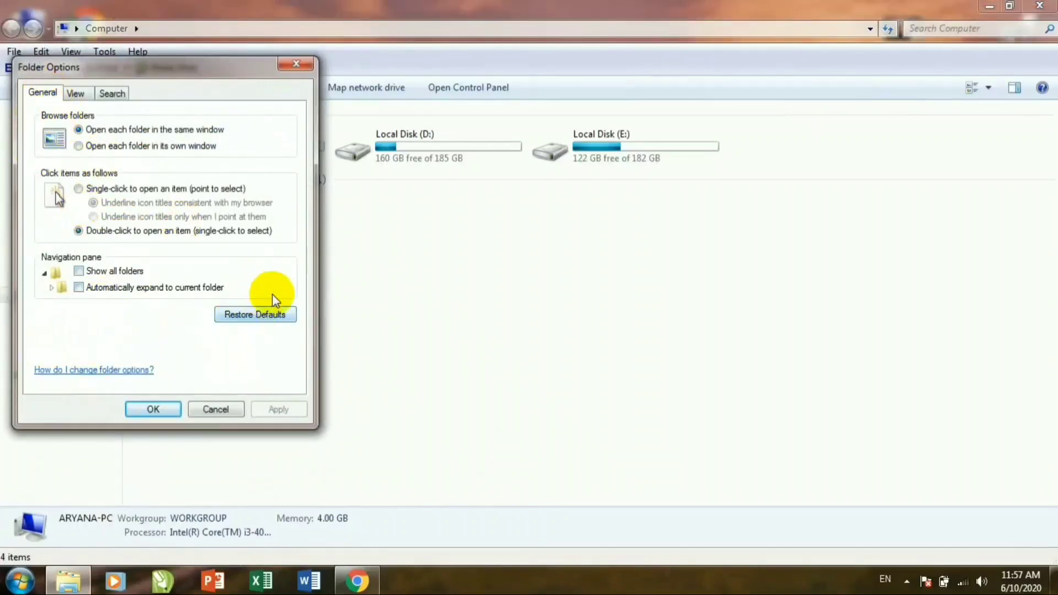
{"action": "left_click", "coordinate": [75, 93]}
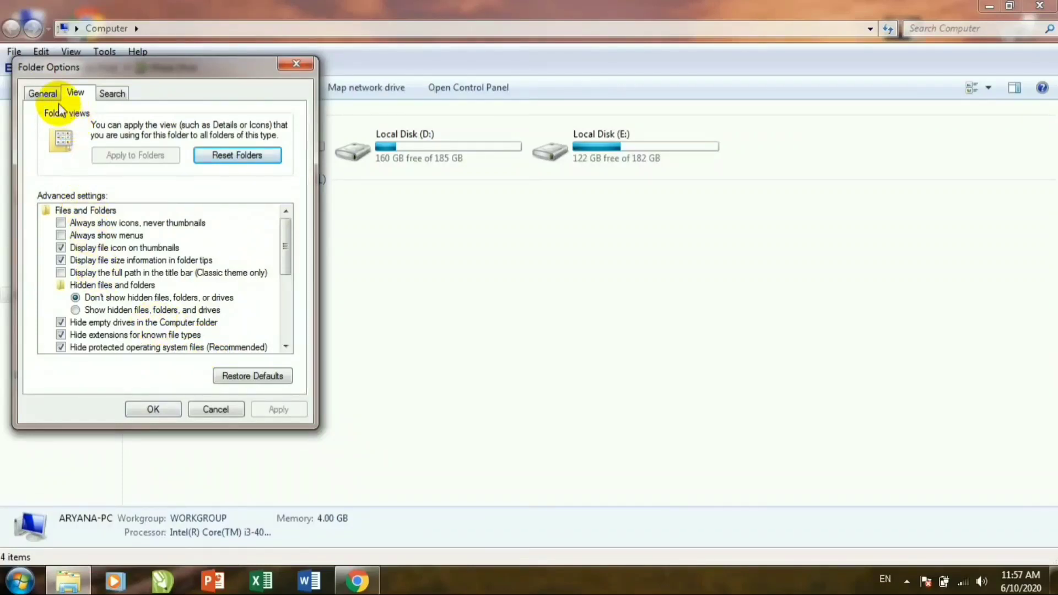
{"action": "left_click", "coordinate": [43, 93]}
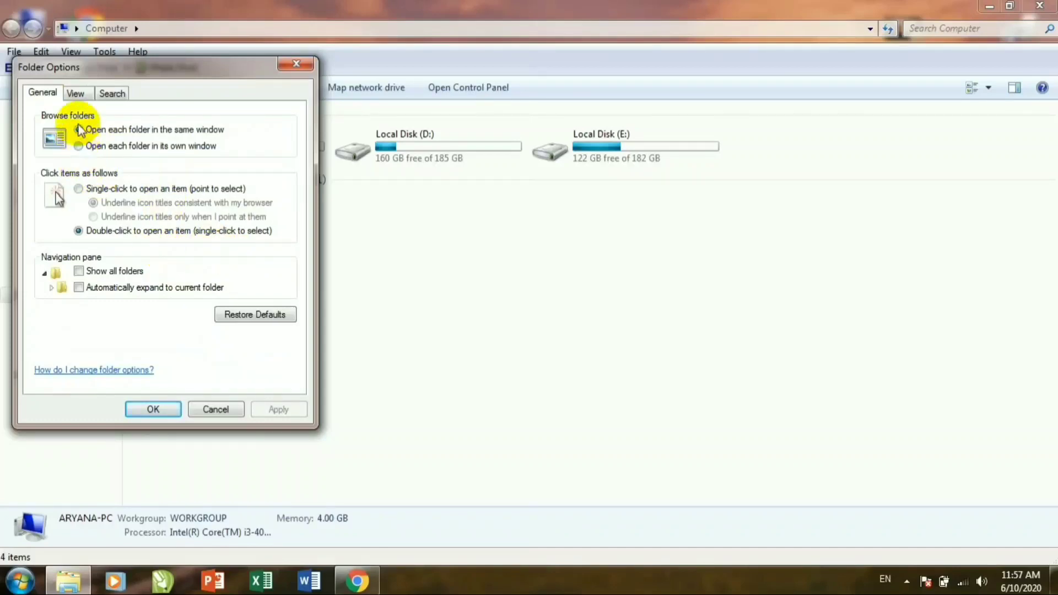
{"action": "left_click", "coordinate": [76, 94]}
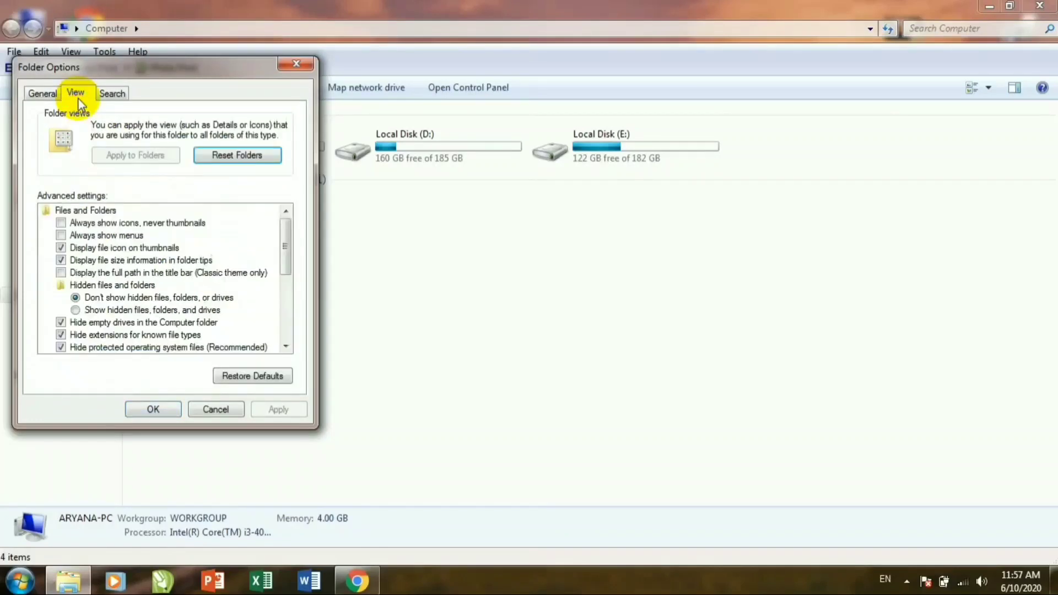
{"action": "left_click", "coordinate": [321, 101]}
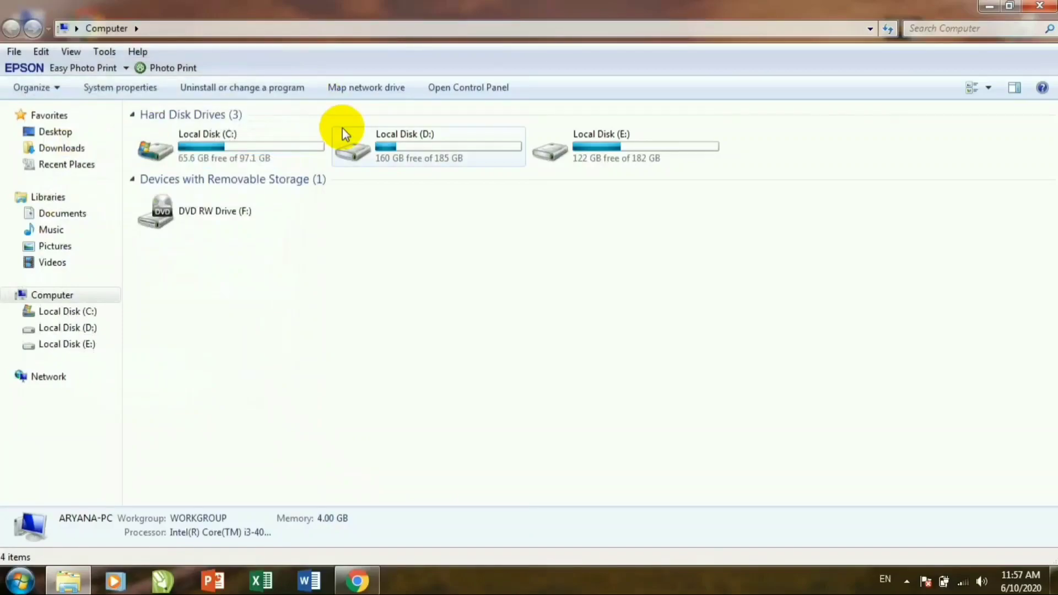